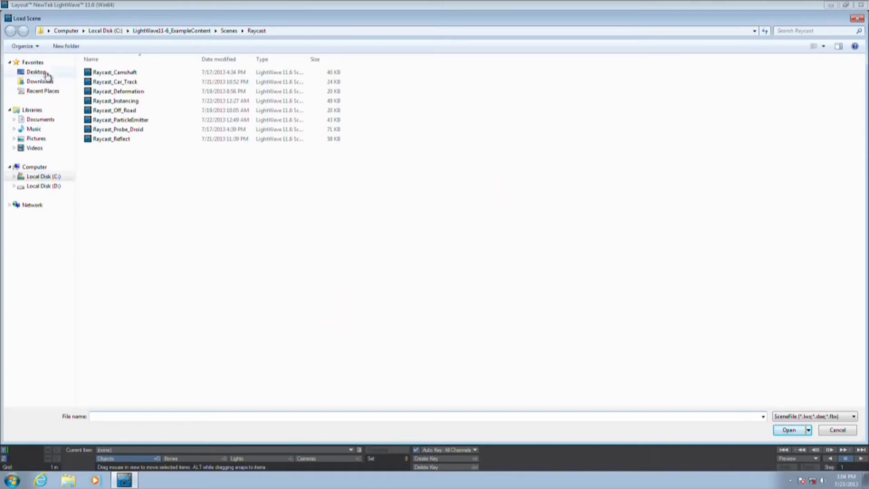
# Step: Load the scene Loft_Lighting_Setup_v001 from the Scenes folder of Loft_Lighting on the Desktop and switch the content directory to Loft_Lighting
pyautogui.click(144, 94)
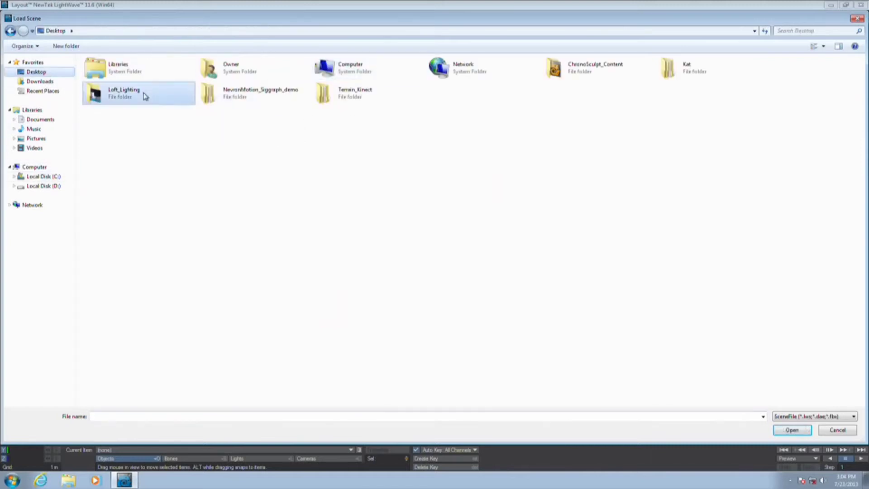
pyautogui.doubleClick(144, 95)
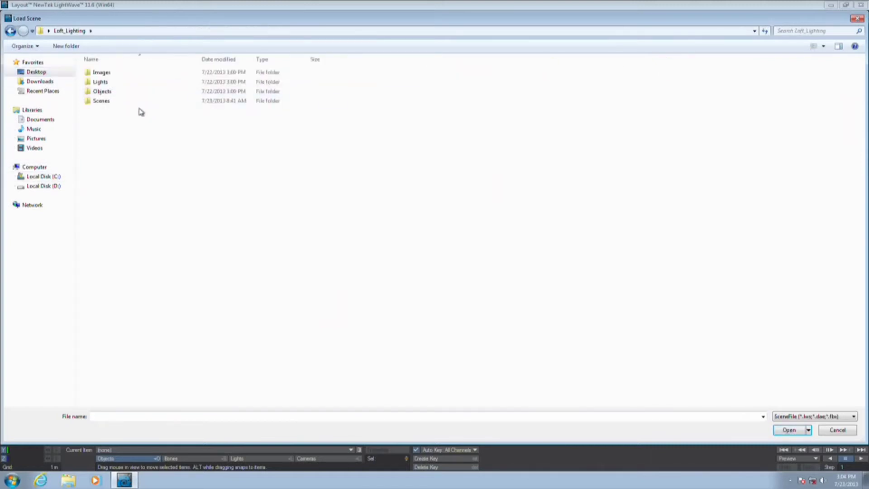
pyautogui.doubleClick(132, 101)
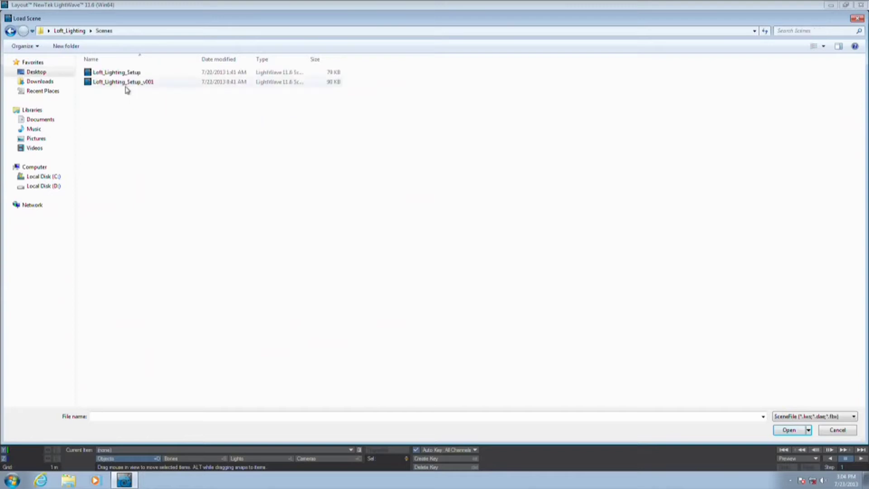
pyautogui.click(127, 83)
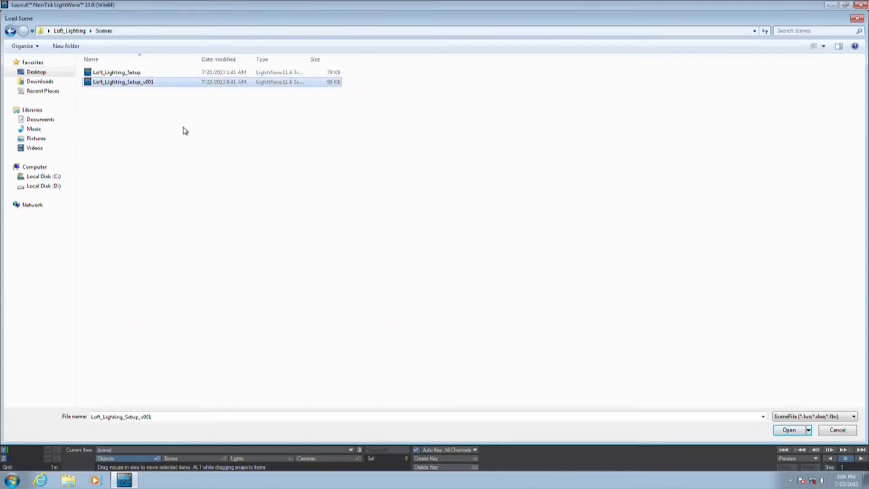
pyautogui.press('Return')
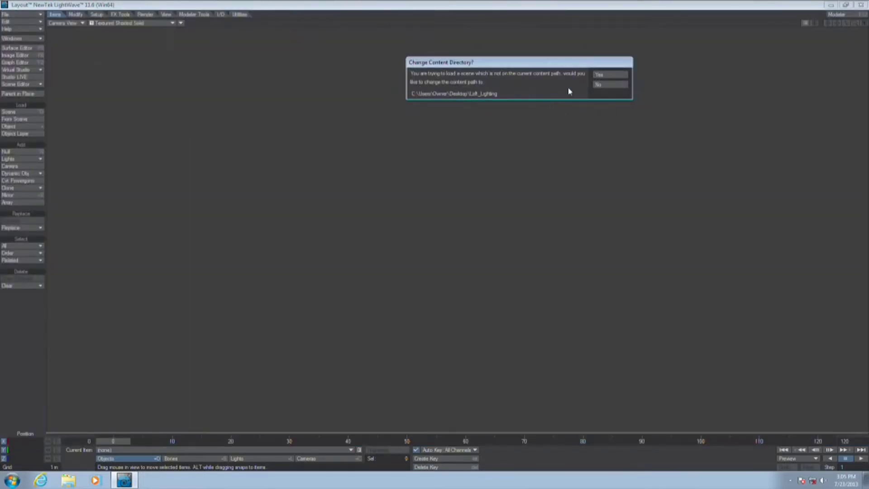
pyautogui.click(610, 75)
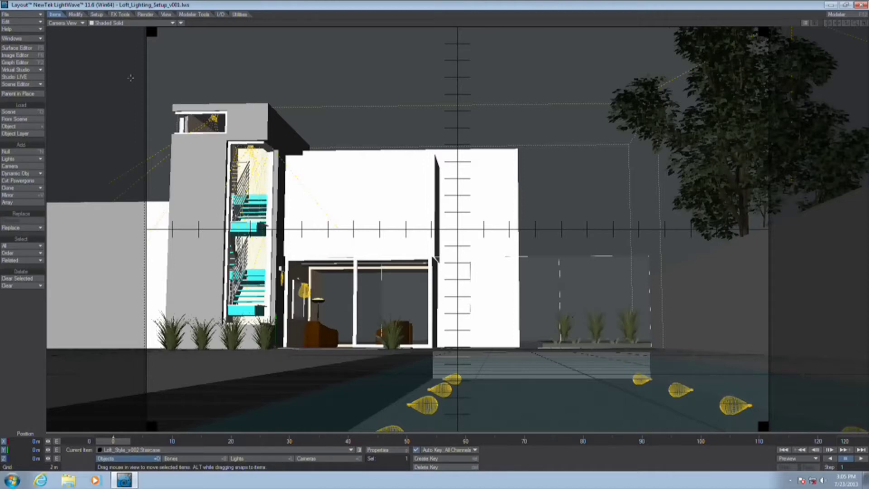
# Step: Set the viewport to VPR rendering, check the perspective, light and orthographic views, and return to the camera view
pyautogui.click(109, 24)
pyautogui.click(104, 60)
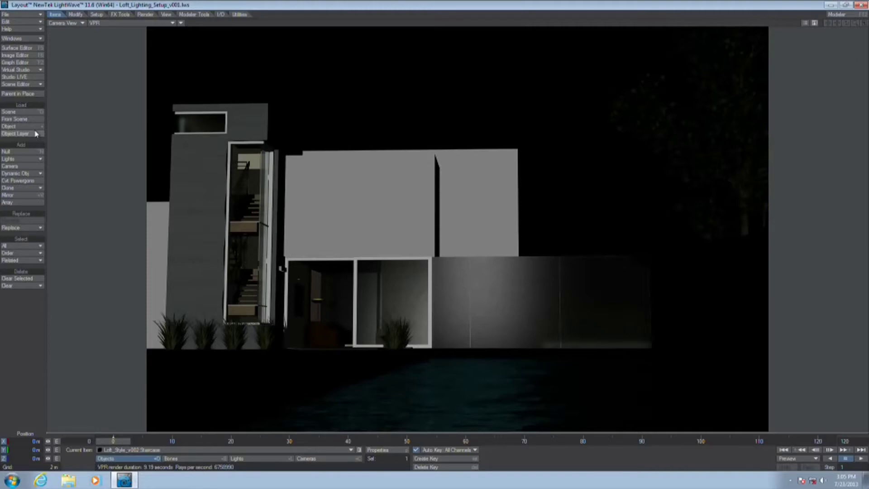
pyautogui.press('4')
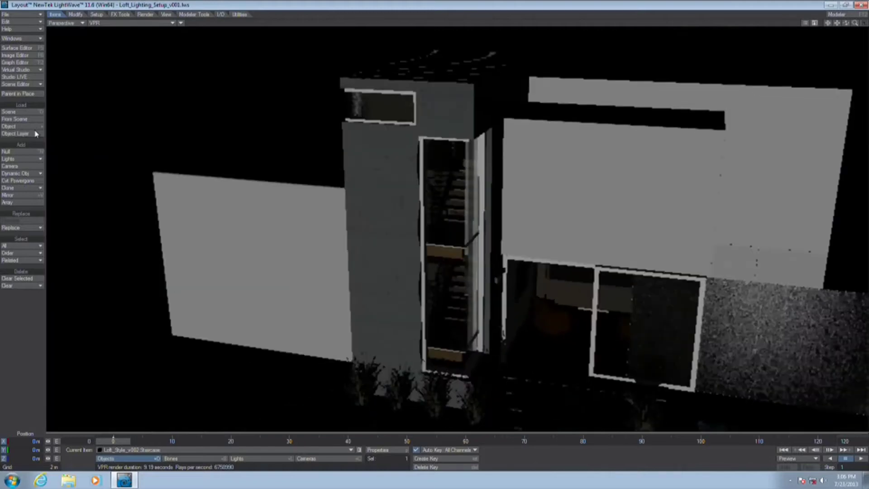
pyautogui.press('5')
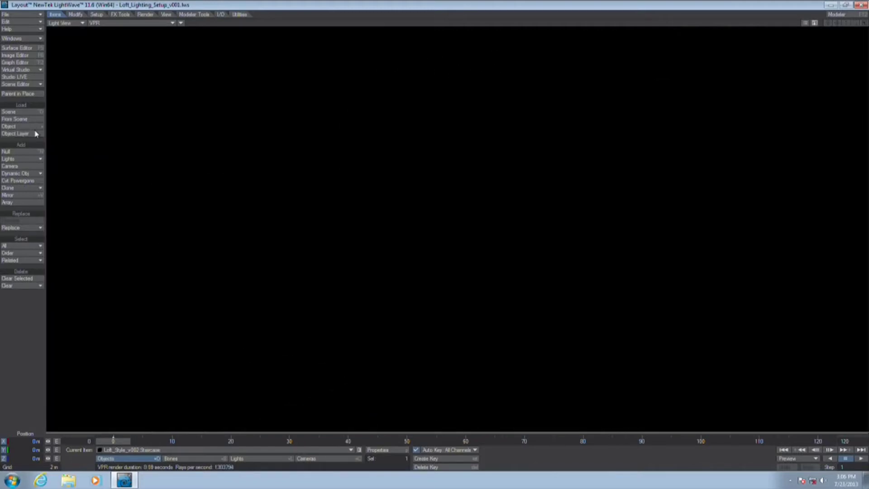
pyautogui.press('1')
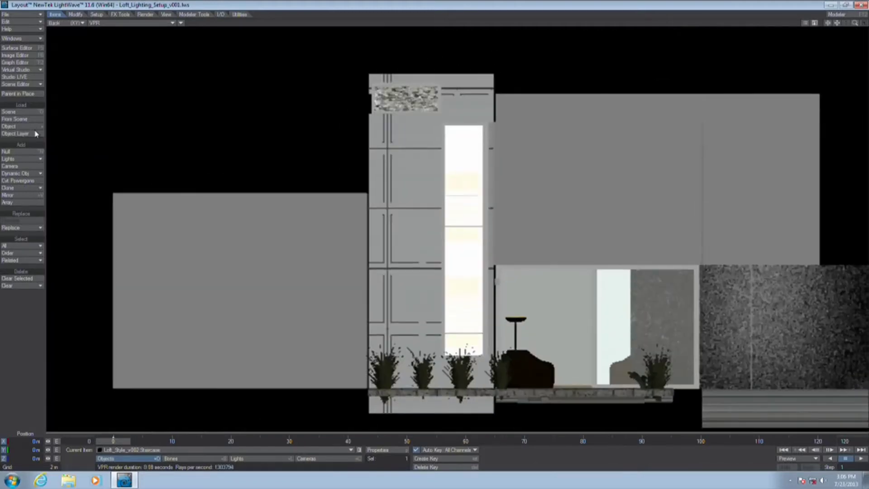
pyautogui.press('2')
pyautogui.press('6')
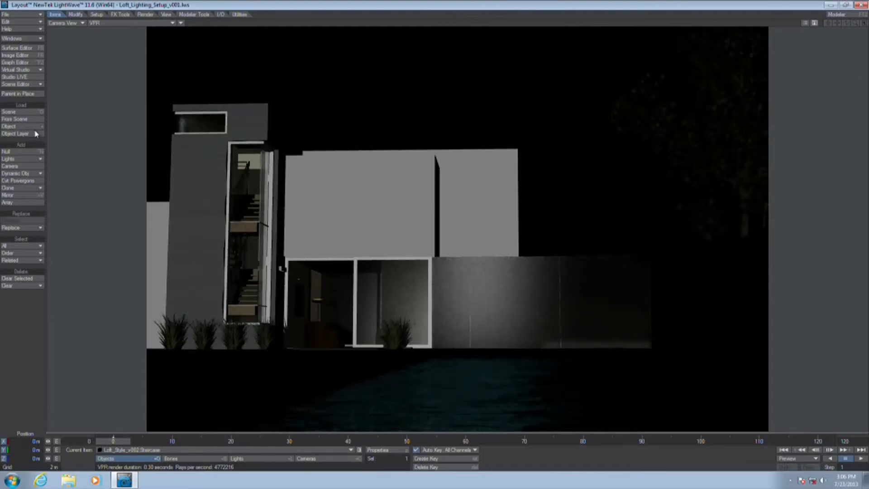
# Step: Turn off Affect Diffuse and Affect Specular for the distant light named Light in its light properties
pyautogui.press('p')
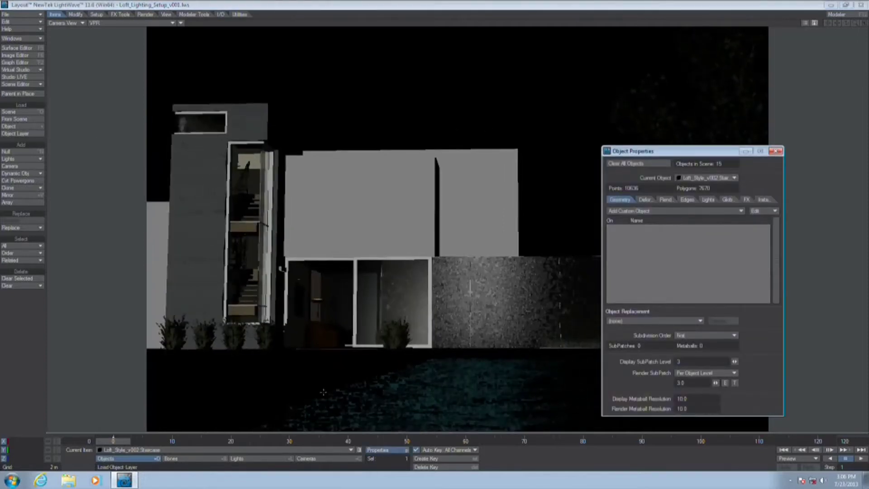
pyautogui.click(277, 460)
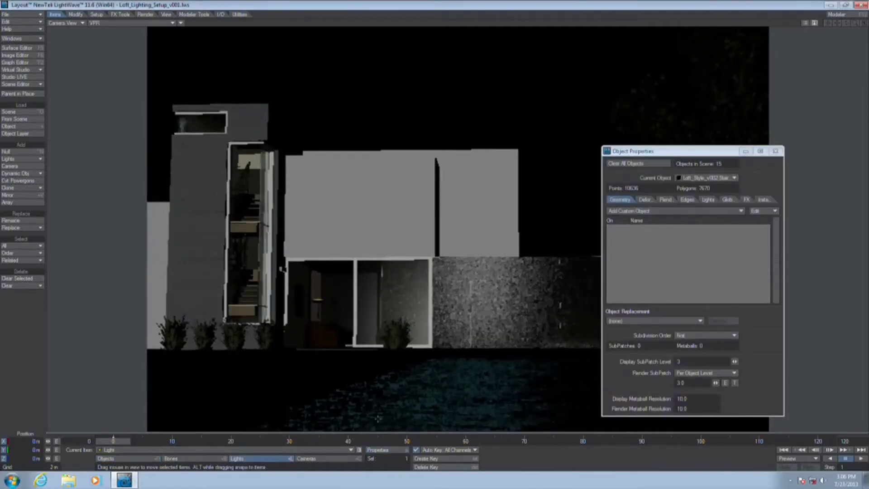
pyautogui.click(776, 151)
pyautogui.press('p')
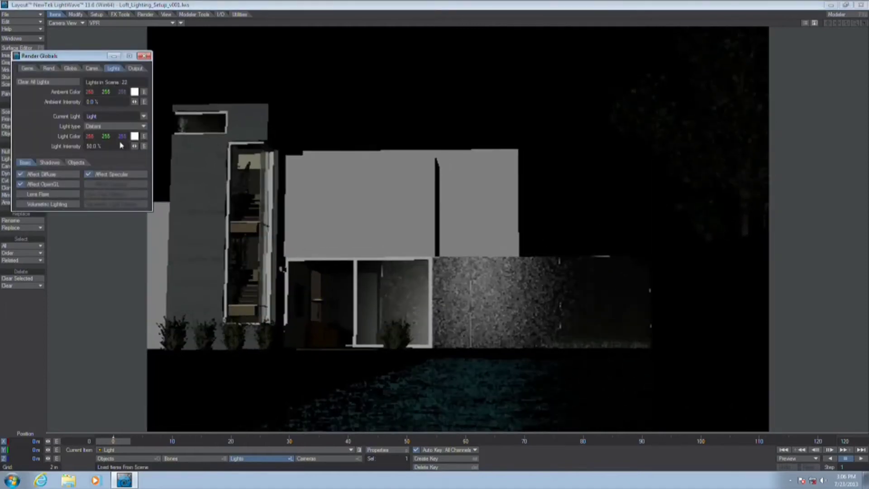
pyautogui.click(59, 172)
pyautogui.click(112, 174)
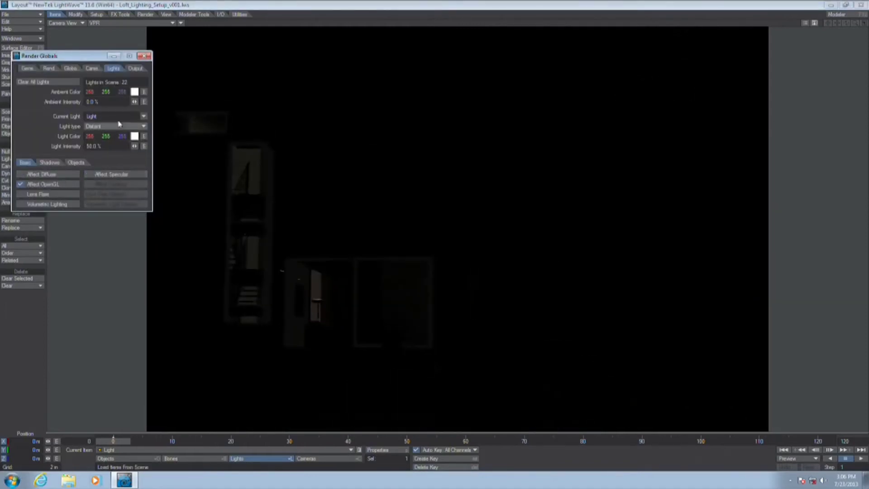
# Step: Enable the Image World environment in the backdrop effects and show its light probe settings
pyautogui.moveTo(92, 64); pyautogui.dragTo(817, 112)
pyautogui.click(22, 38)
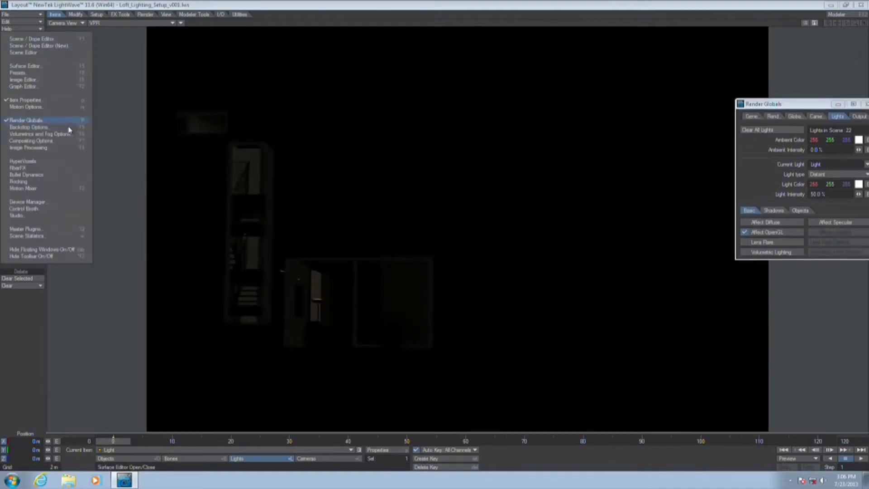
pyautogui.click(69, 149)
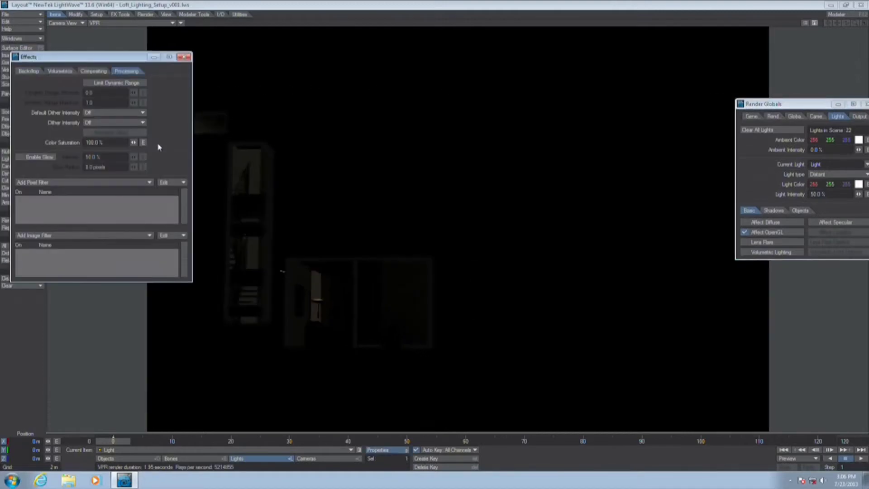
pyautogui.click(32, 70)
pyautogui.click(20, 183)
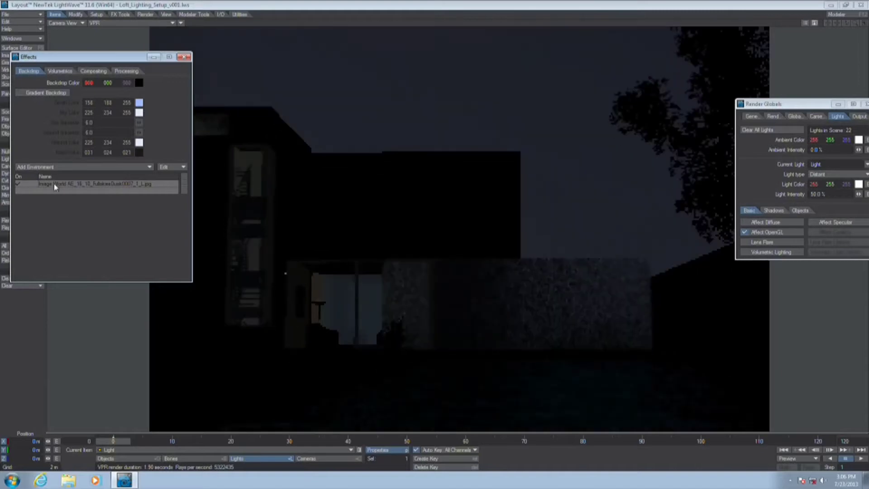
pyautogui.click(56, 187)
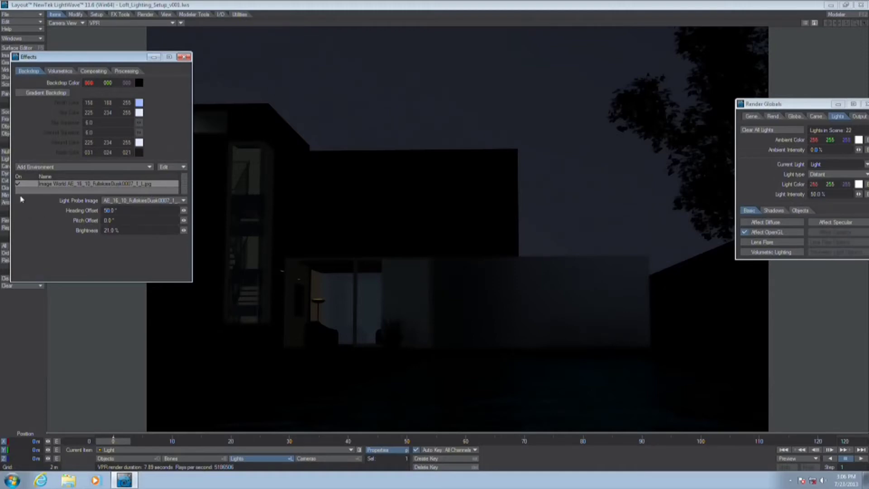
# Step: Test the Image World environment at 100% brightness, and set the brightness back to 21%
pyautogui.click(129, 231)
pyautogui.write('100')
pyautogui.press('Return')
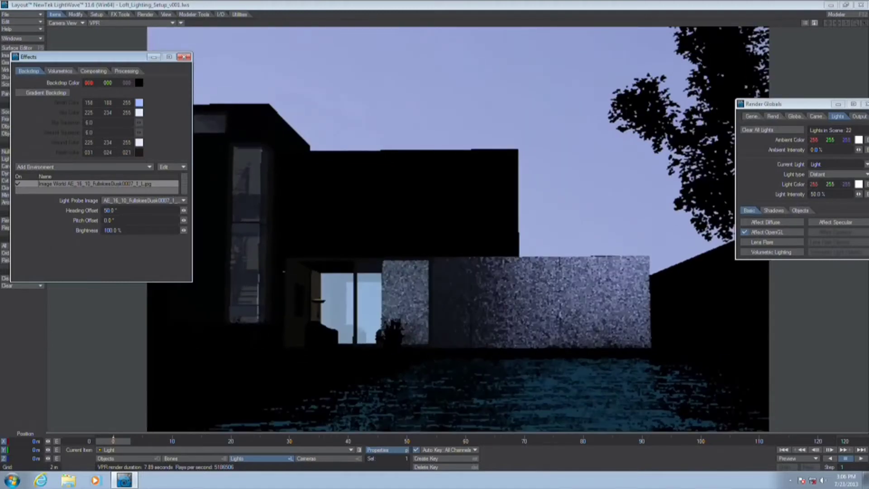
pyautogui.click(129, 231)
pyautogui.write('21')
pyautogui.press('Return')
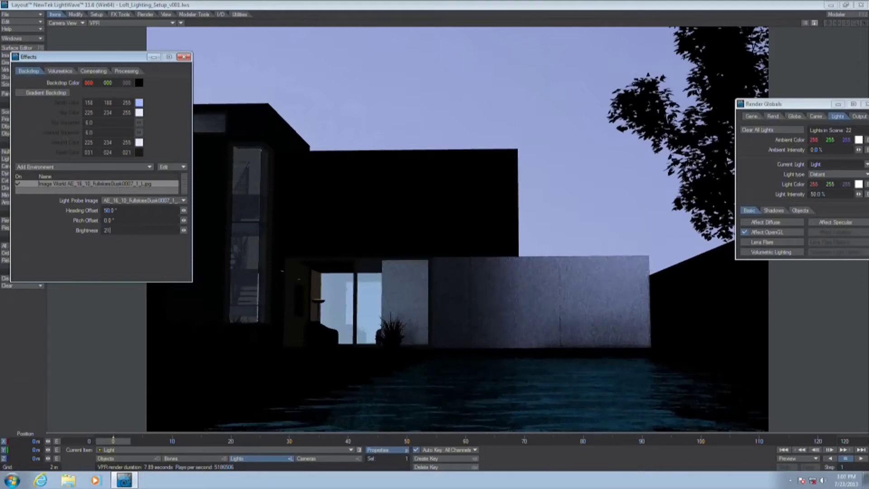
# Step: Turn on Affect Diffuse and Affect Specular for the Moon area light
pyautogui.moveTo(788, 103); pyautogui.dragTo(614, 79)
pyautogui.click(694, 139)
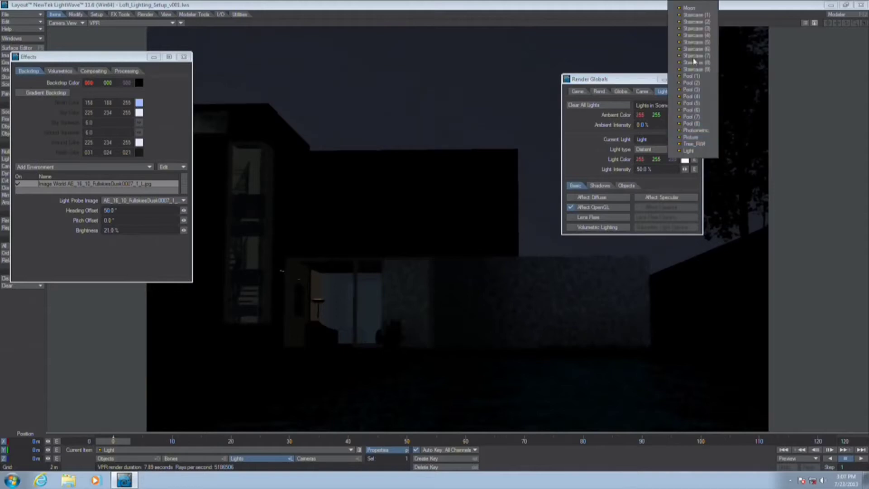
pyautogui.click(690, 7)
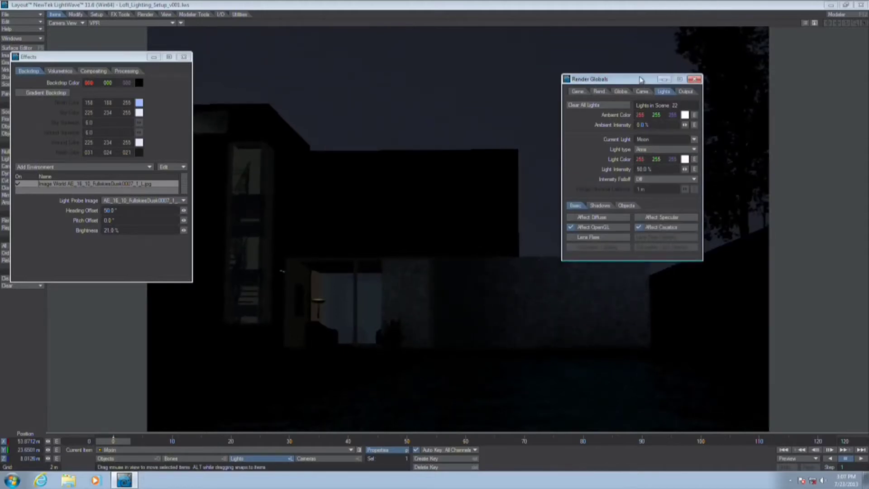
pyautogui.moveTo(640, 78); pyautogui.dragTo(716, 79)
pyautogui.click(680, 217)
pyautogui.click(743, 216)
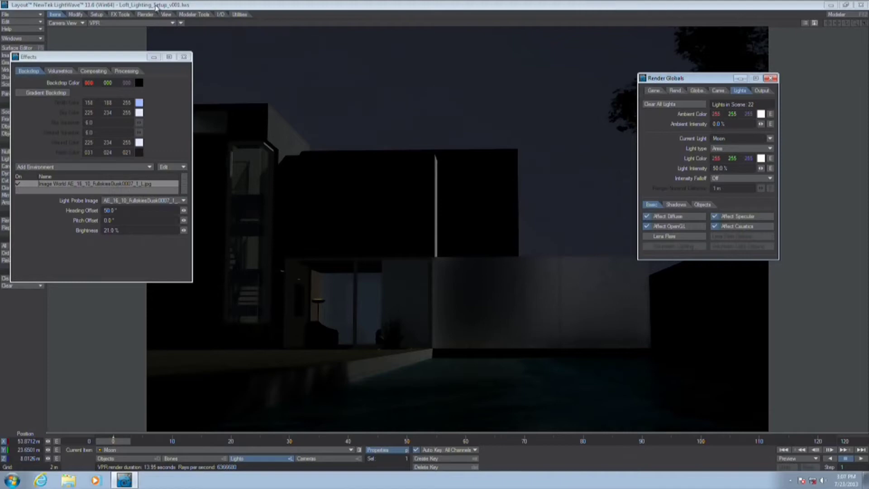
# Step: Enable Radiosity in the global illumination settings, and close the effects and render settings windows
pyautogui.click(698, 91)
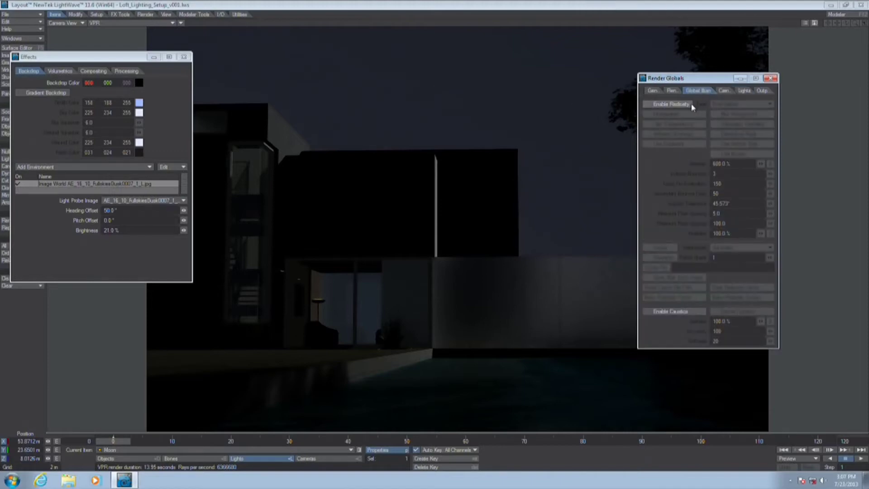
pyautogui.click(685, 108)
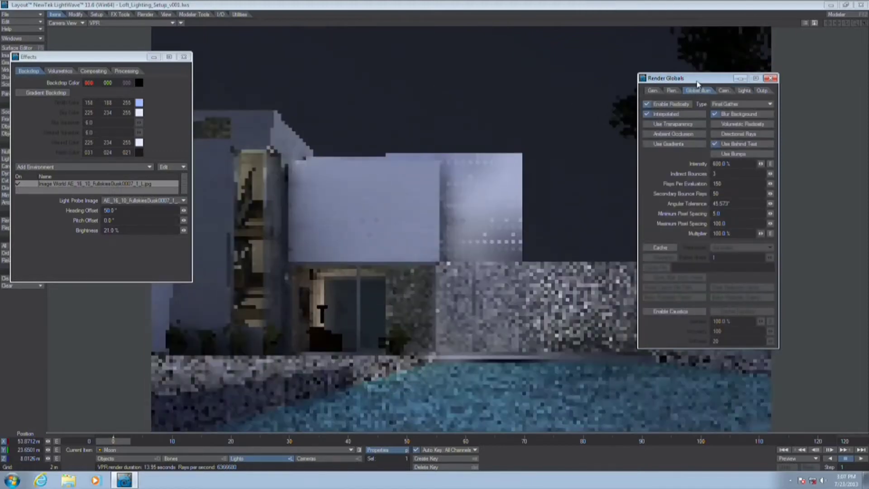
pyautogui.moveTo(700, 83); pyautogui.dragTo(791, 67)
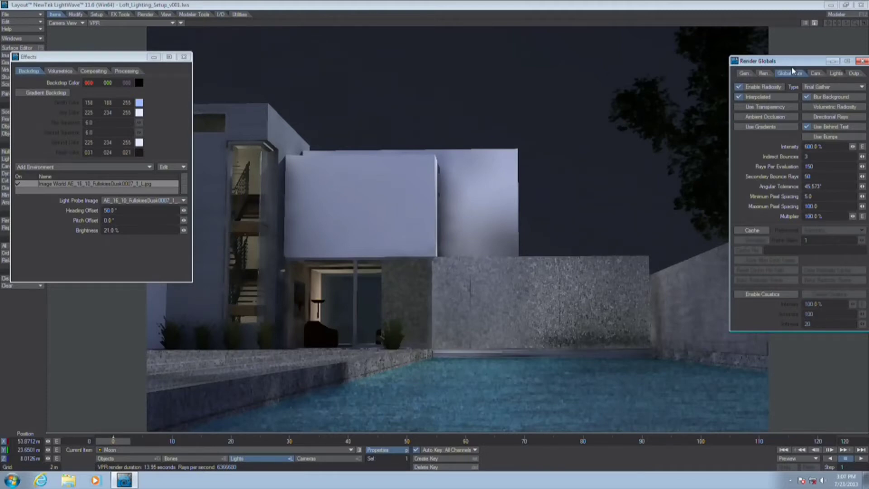
pyautogui.click(183, 57)
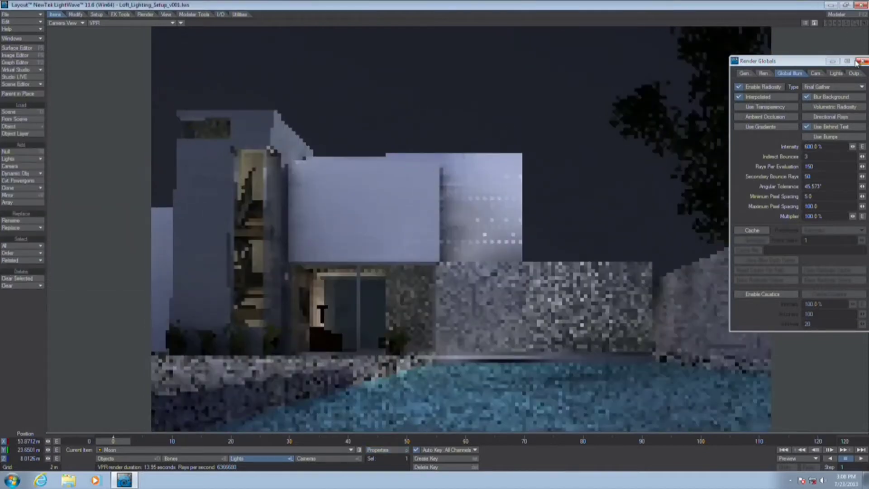
pyautogui.click(860, 62)
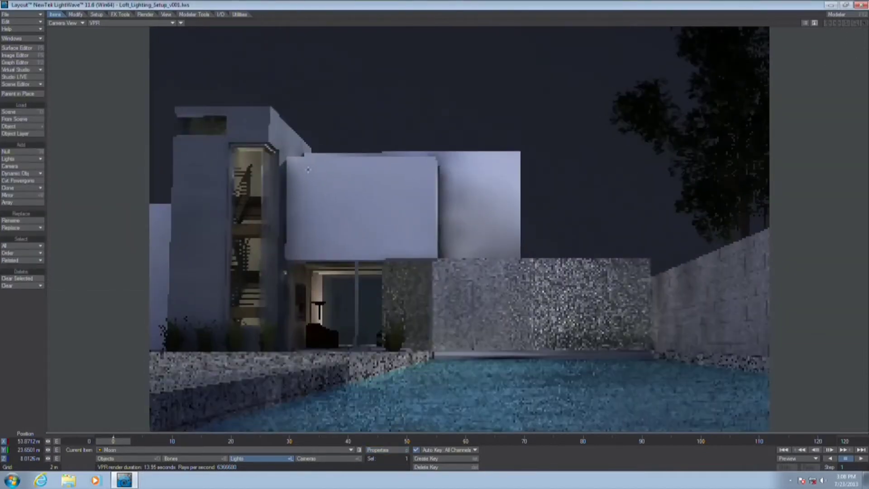
# Step: Display the scene as Front Face Wireframe in perspective view, closer in on the staircase lights
pyautogui.click(130, 23)
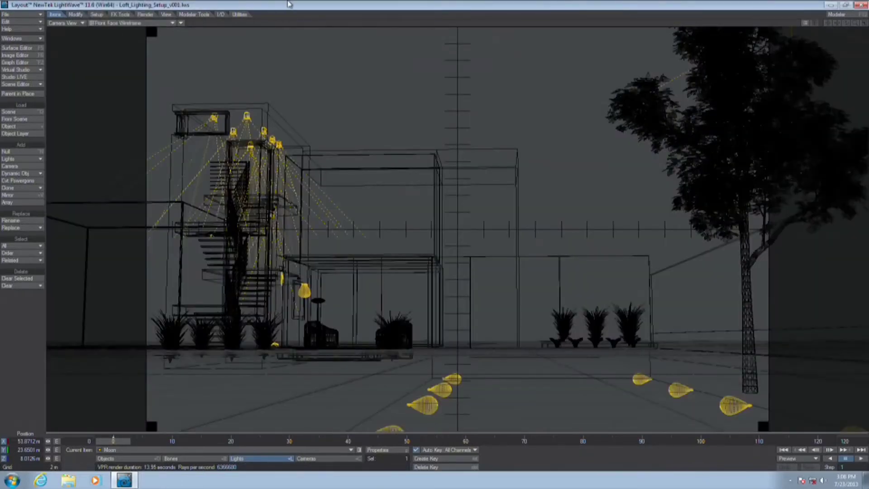
pyautogui.press('4')
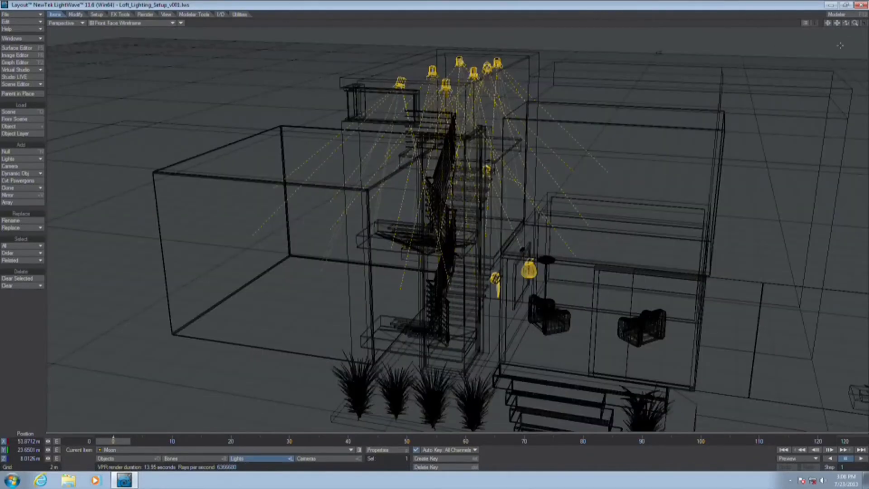
pyautogui.moveTo(856, 23); pyautogui.dragTo(721, 129)
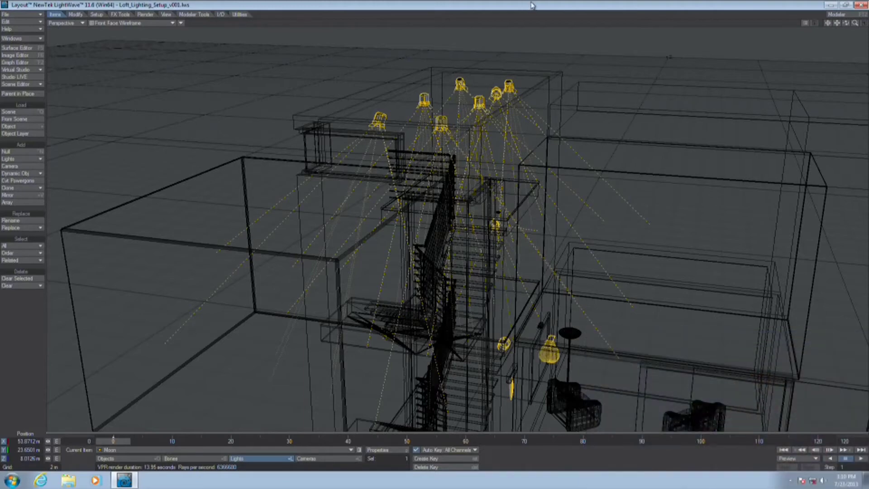
# Step: Open the list of scene lights in a floating window, place it beside the house, and close Render Globals
pyautogui.press('p')
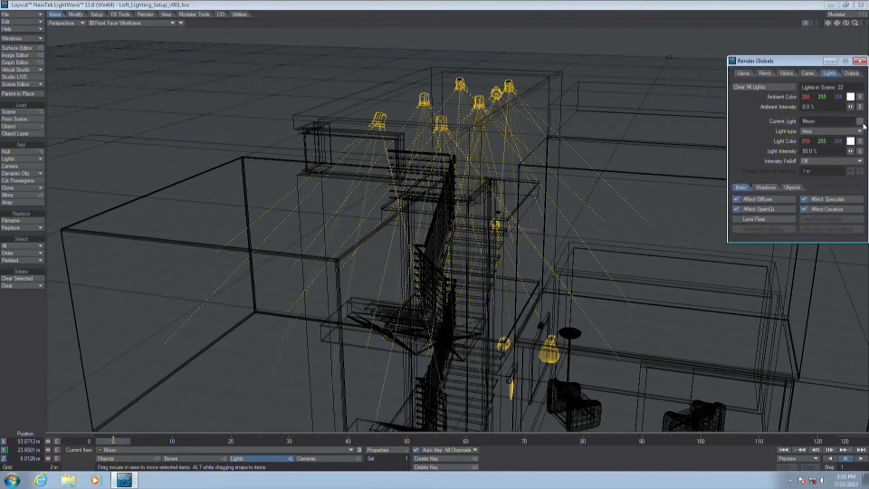
pyautogui.click(362, 451)
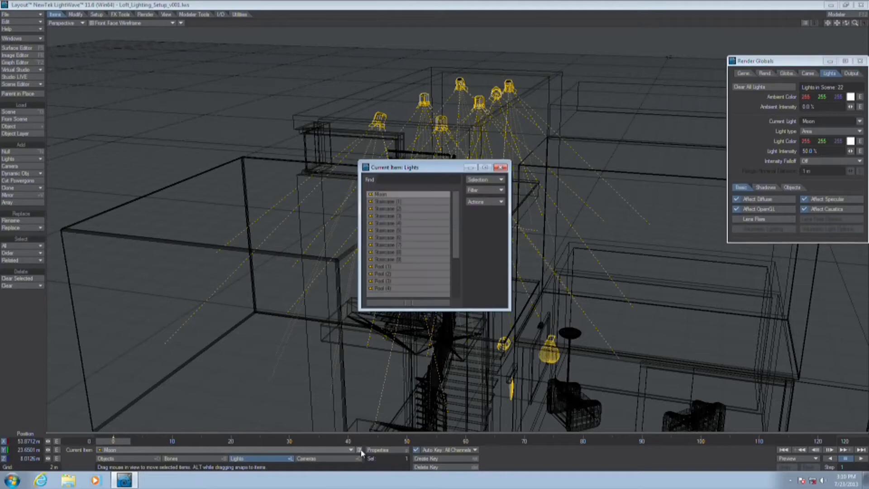
pyautogui.moveTo(453, 170); pyautogui.dragTo(774, 211)
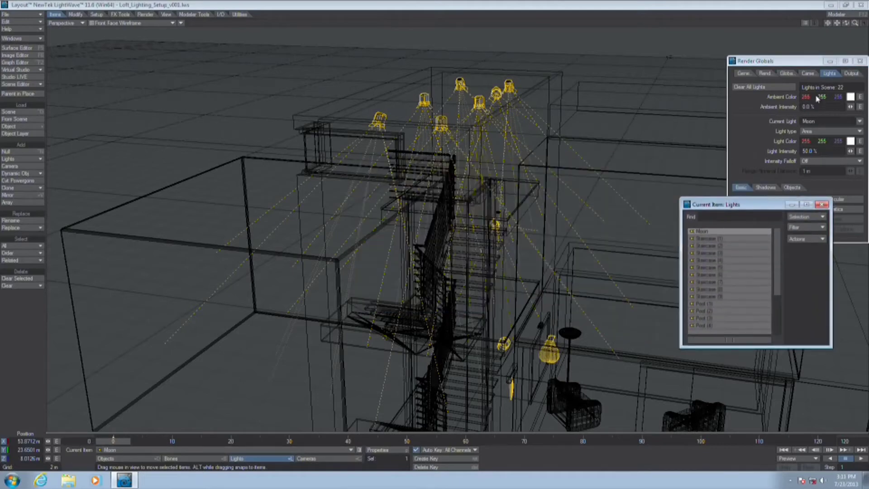
pyautogui.click(861, 60)
# Step: Display the scene through the camera with the VPR render mode
pyautogui.press('6')
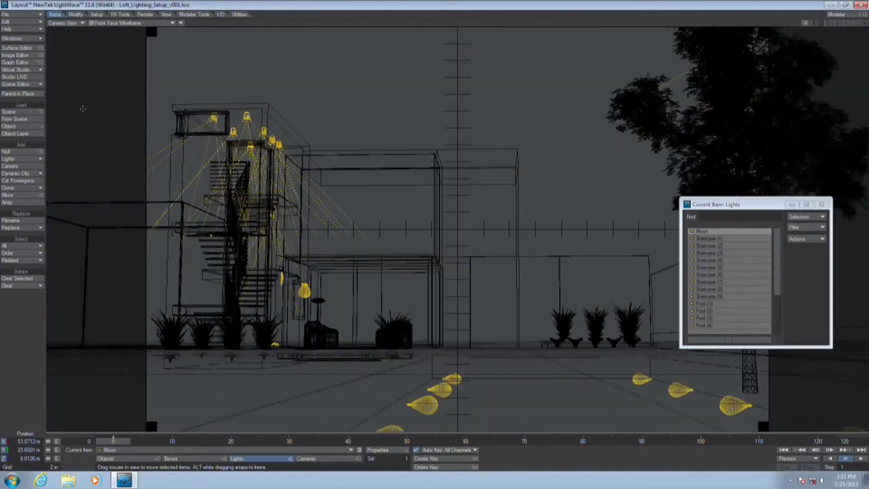
pyautogui.hotkey('shift', 'o')
pyautogui.click(108, 24)
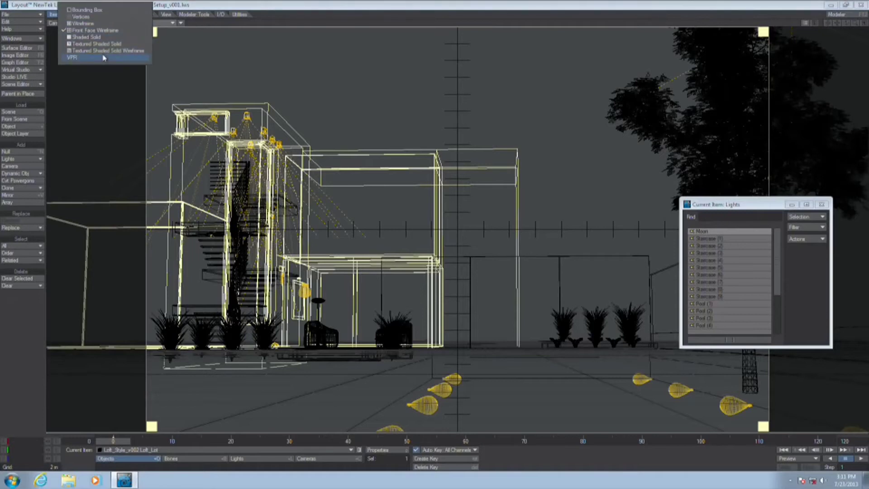
pyautogui.click(86, 57)
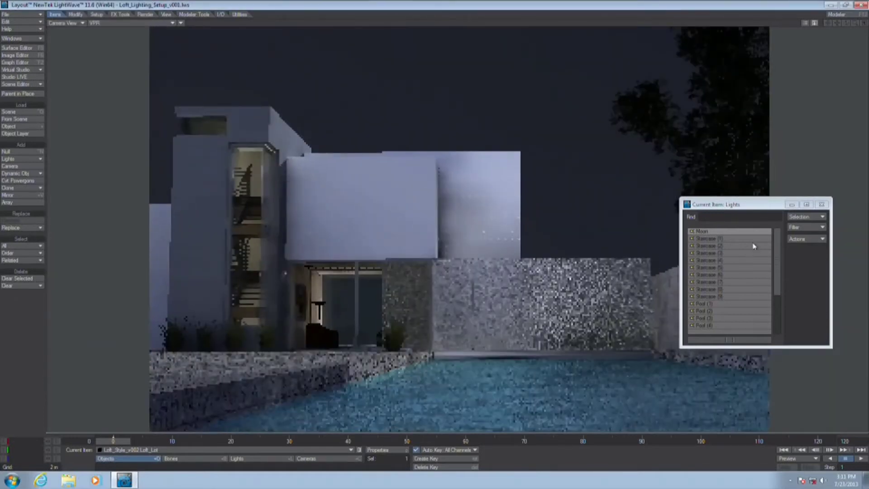
# Step: Turn on Affect Diffuse and Affect Specular for the Staircase (1) and Staircase (2) spotlights
pyautogui.click(709, 240)
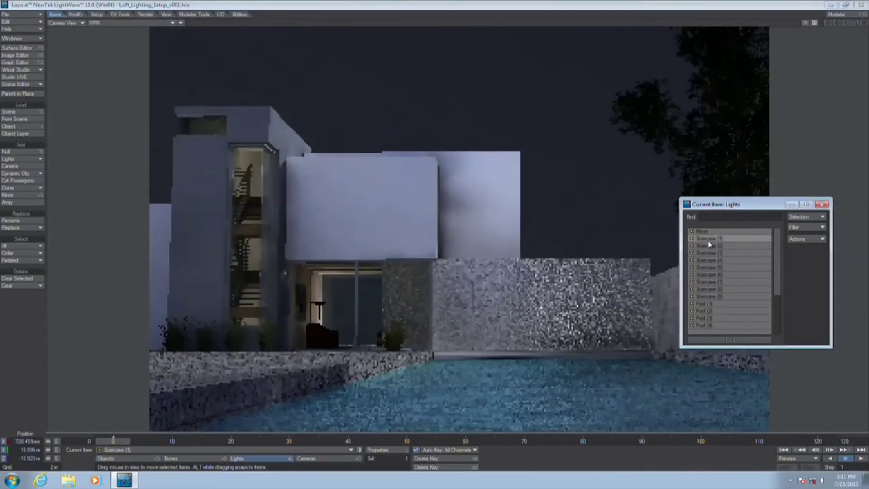
pyautogui.press('p')
pyautogui.click(748, 200)
pyautogui.click(813, 199)
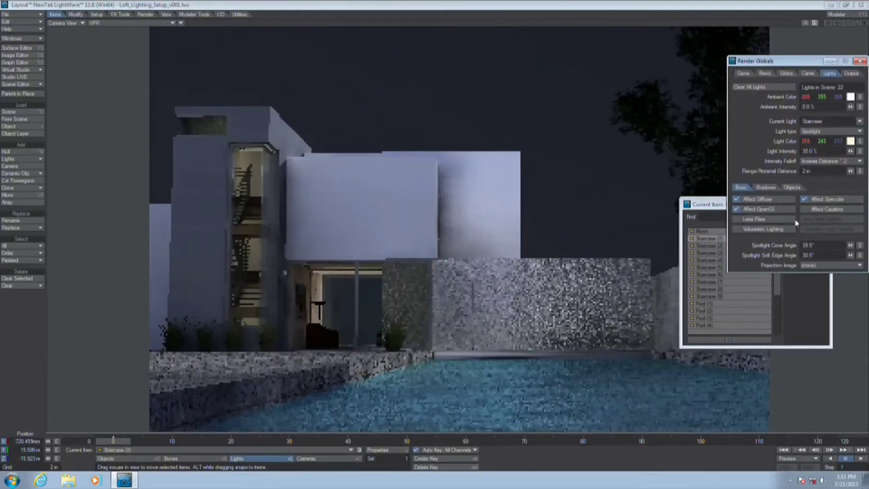
pyautogui.click(704, 245)
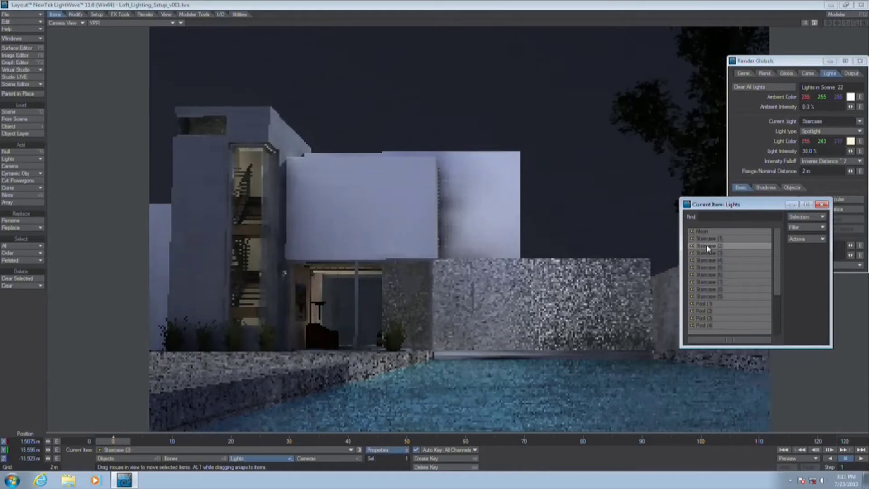
pyautogui.click(761, 201)
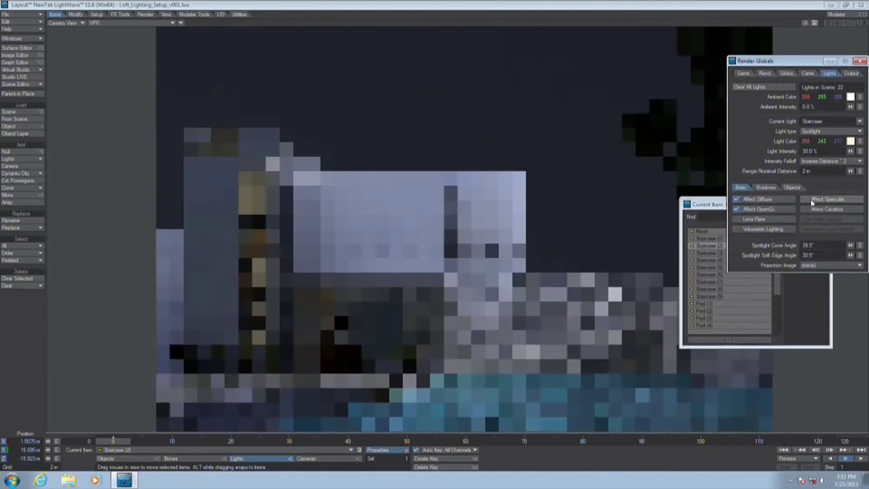
pyautogui.click(813, 200)
# Step: Turn on Affect Diffuse and Affect Specular for the Staircase (3) and Staircase (4) spotlights
pyautogui.click(697, 213)
pyautogui.click(711, 253)
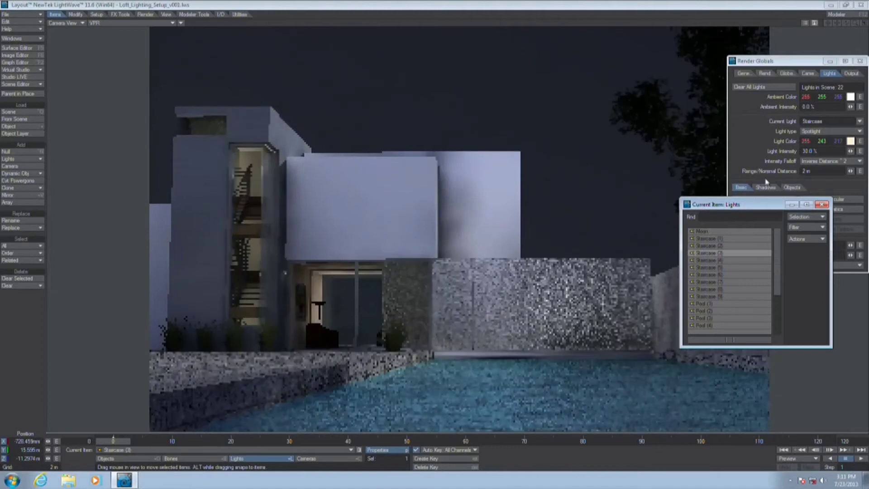
pyautogui.moveTo(770, 205); pyautogui.dragTo(778, 242)
pyautogui.click(796, 204)
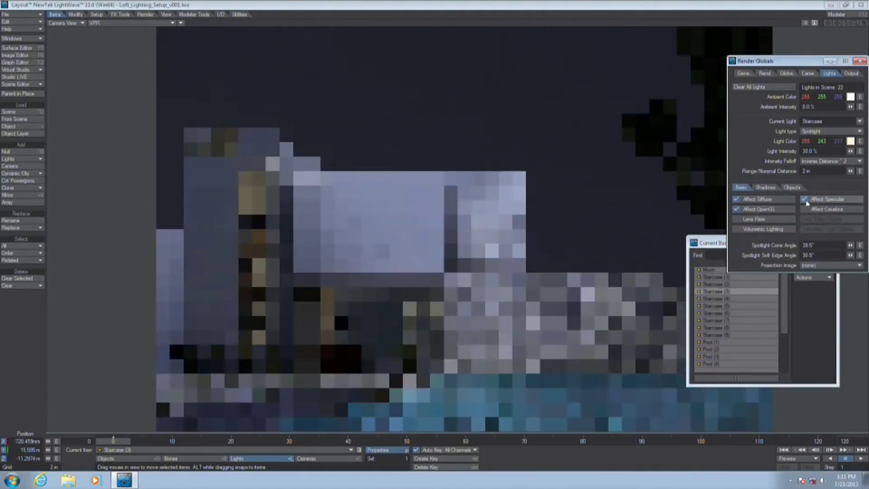
pyautogui.click(720, 298)
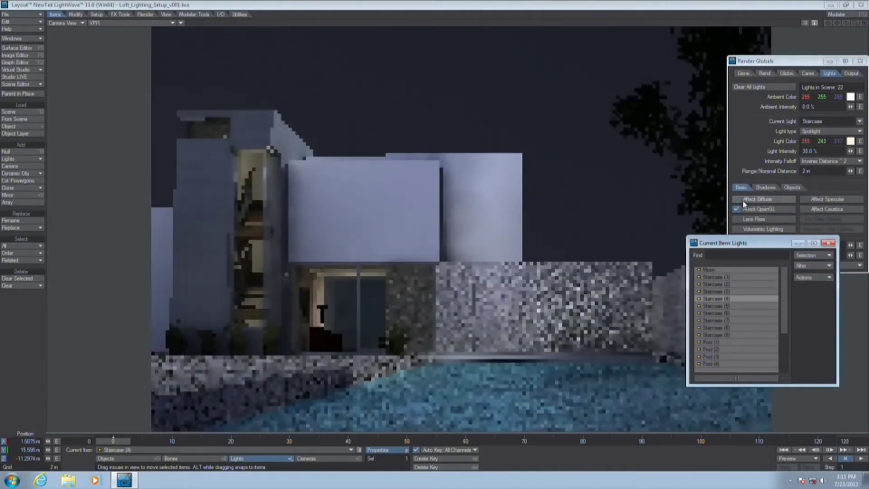
pyautogui.click(797, 204)
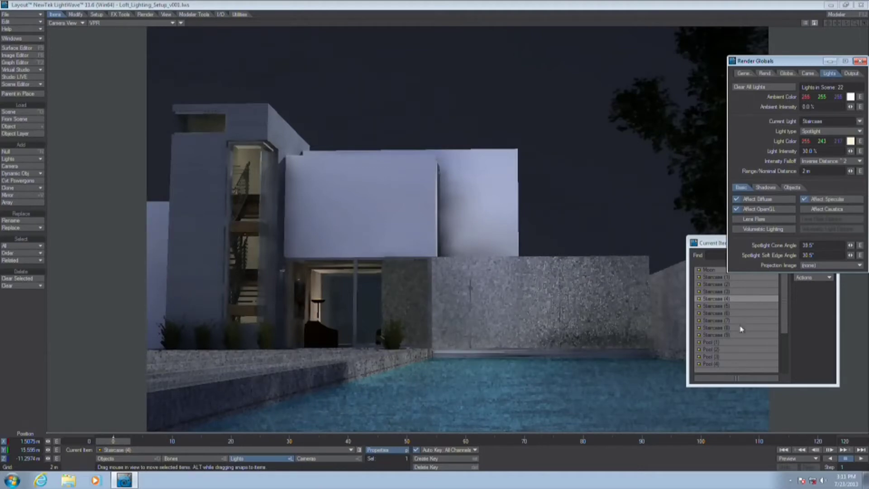
# Step: Select Staircase (5) through Staircase (9) together and turn on Affect Diffuse and Affect Specular for them
pyautogui.click(707, 308)
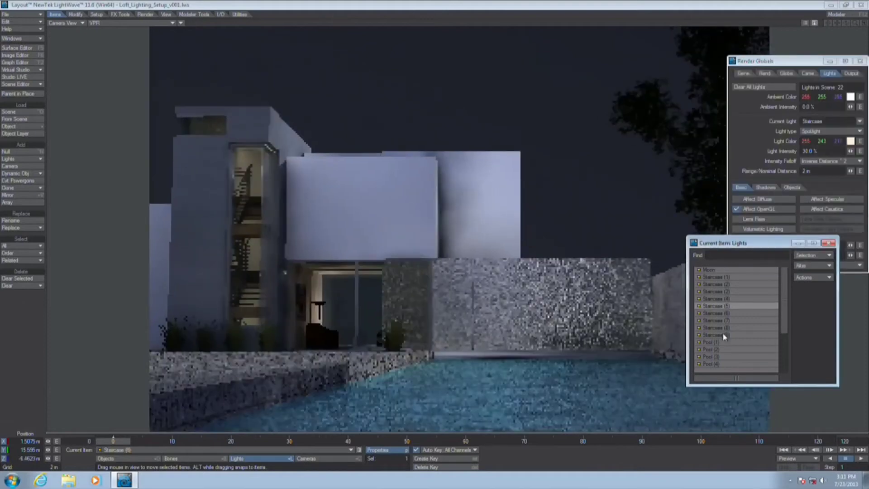
pyautogui.keyDown('shift'); pyautogui.click(725, 336); pyautogui.keyUp('shift')
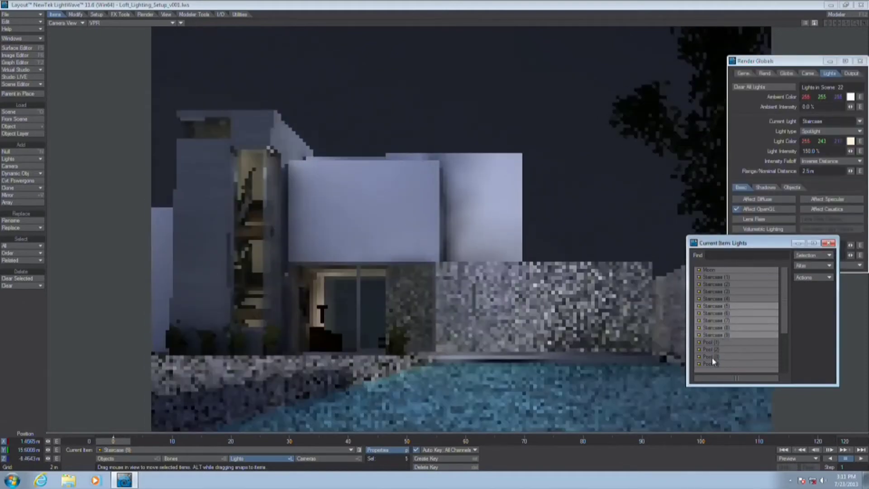
pyautogui.click(757, 199)
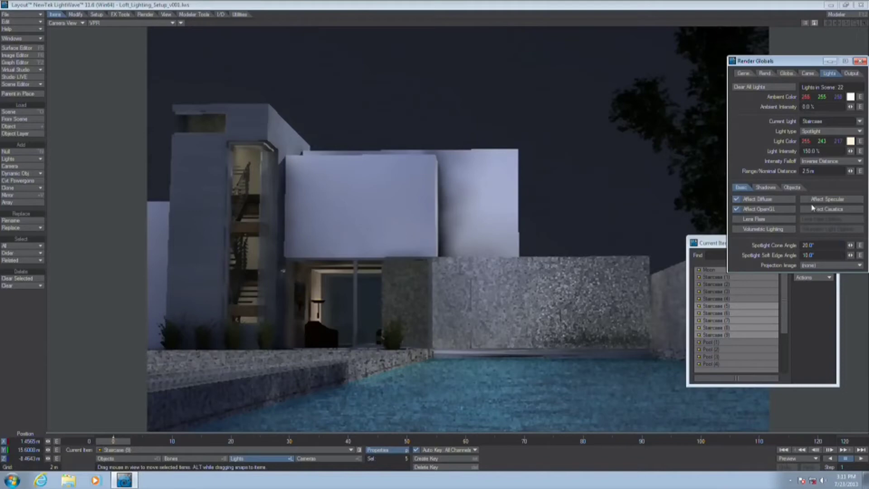
pyautogui.click(827, 200)
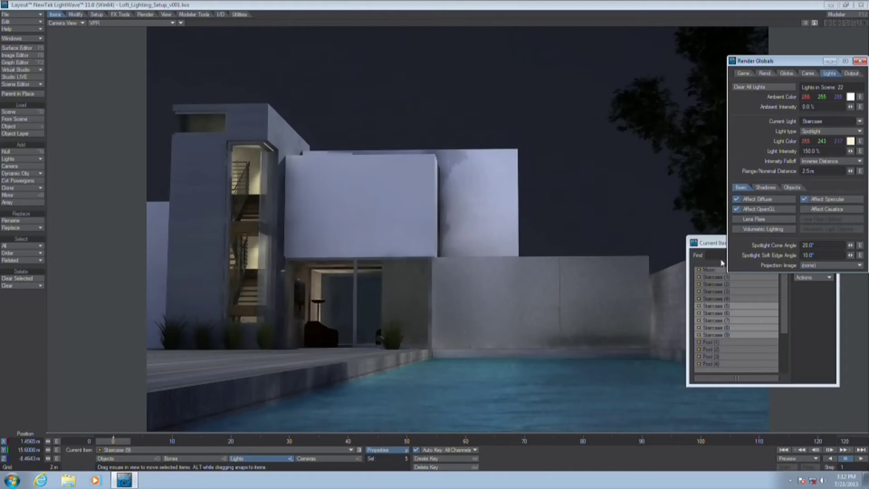
# Step: Inspect the Pool (1) photometric light's thumbnail at the YZ, XY and XZ angles, and view the available IES files
pyautogui.click(724, 343)
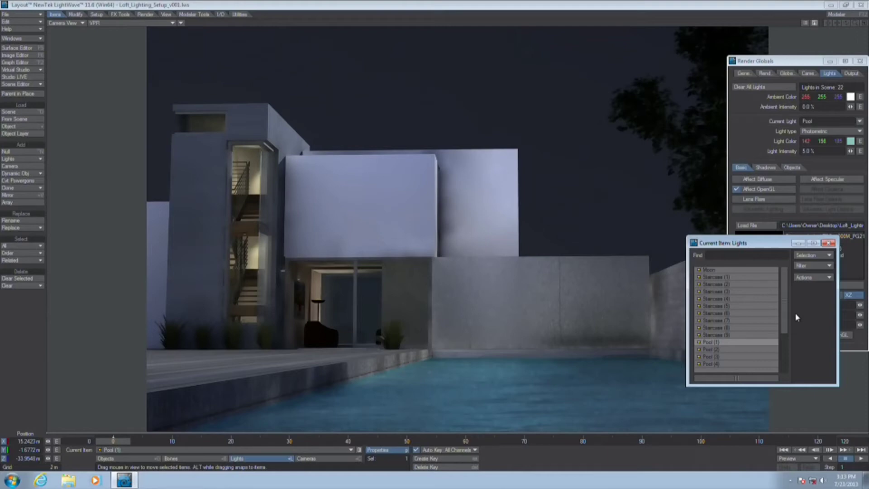
pyautogui.click(795, 146)
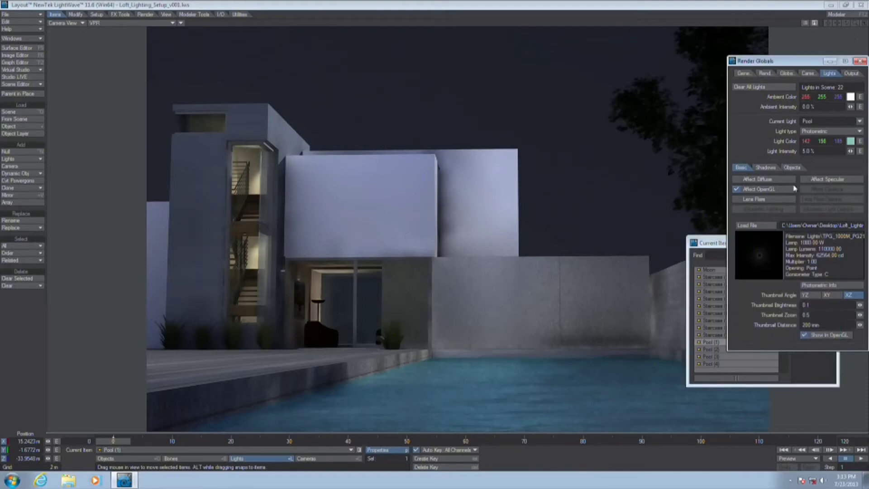
pyautogui.moveTo(763, 68); pyautogui.dragTo(385, 40)
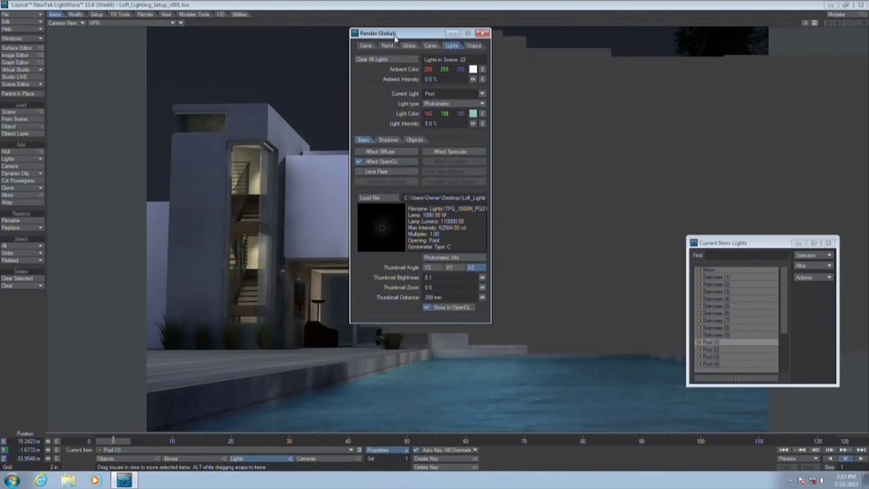
pyautogui.click(432, 268)
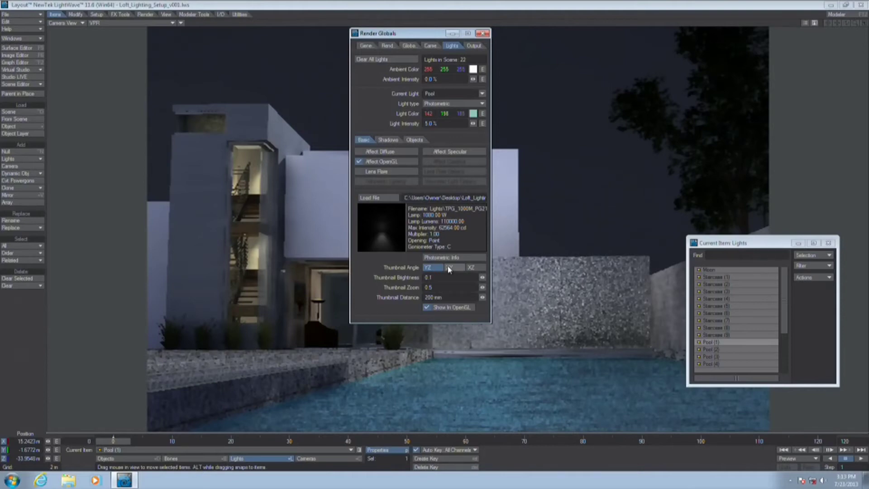
pyautogui.click(377, 197)
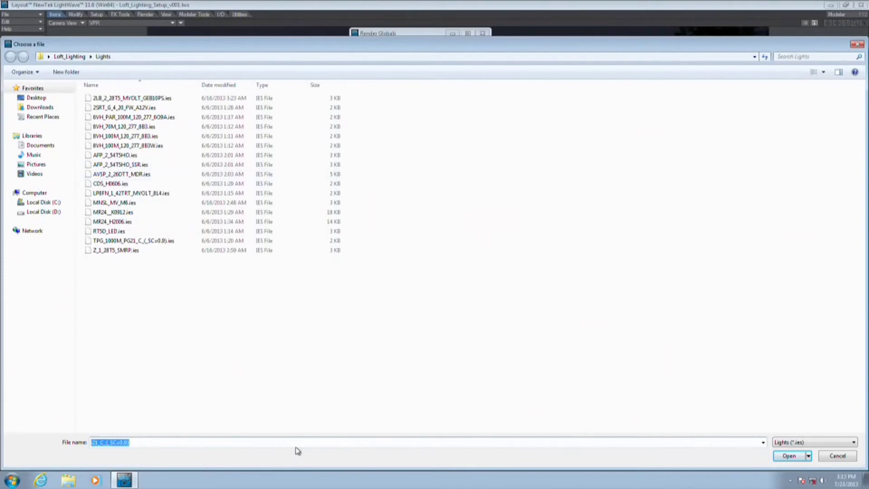
pyautogui.press('Return')
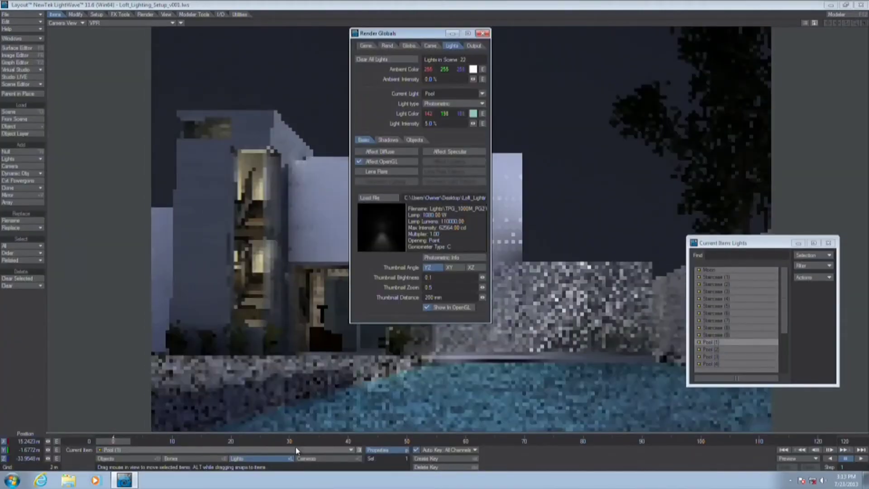
pyautogui.click(450, 268)
pyautogui.click(476, 268)
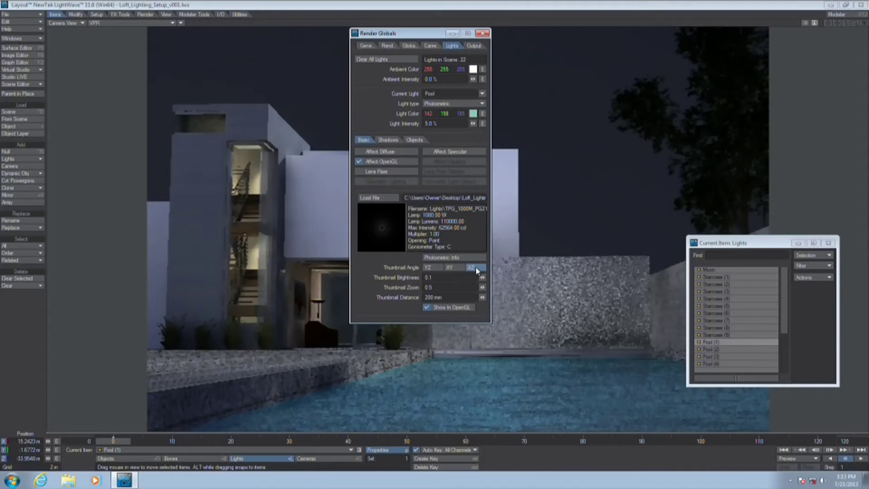
# Step: Turn on Affect Diffuse and Affect Specular for the Pool (1) and Pool (8) photometric lights
pyautogui.click(383, 151)
pyautogui.click(432, 152)
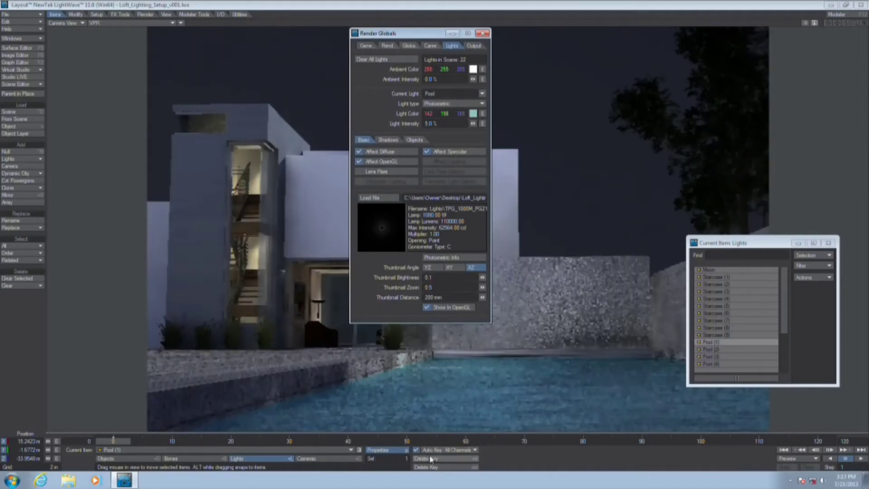
pyautogui.click(365, 450)
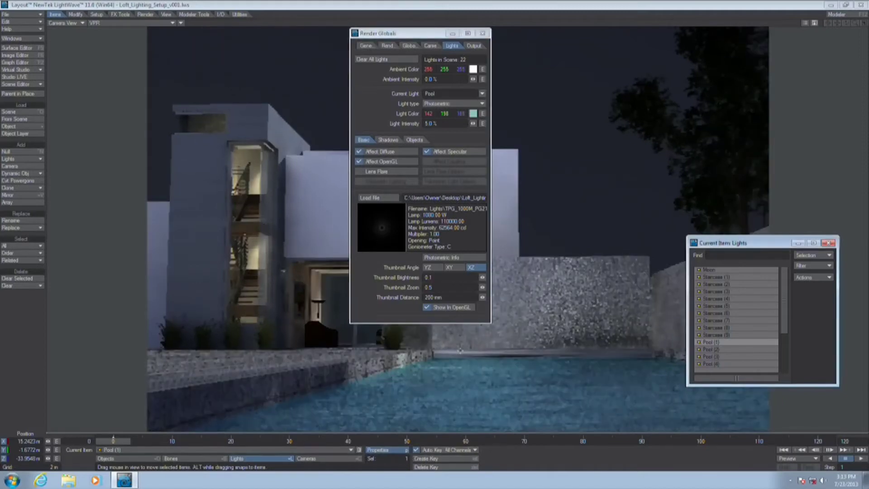
pyautogui.moveTo(784, 320); pyautogui.dragTo(765, 358)
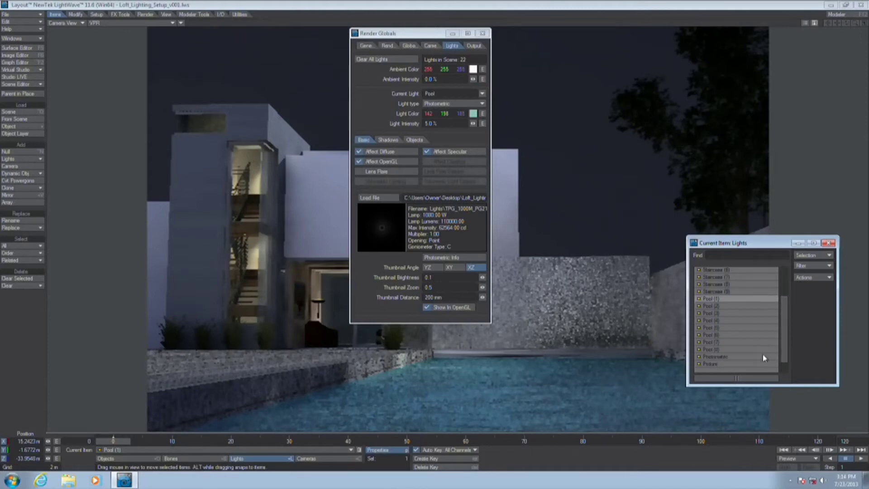
pyautogui.click(724, 350)
pyautogui.click(399, 153)
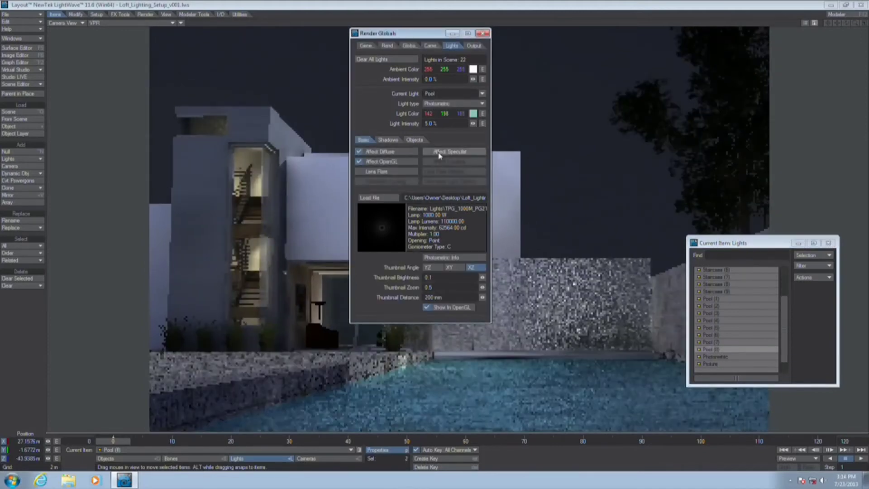
pyautogui.click(441, 152)
# Step: Examine the pool lights on the water from above in the VPR perspective view, with Render Globals moved aside
pyautogui.moveTo(385, 35); pyautogui.dragTo(29, 70)
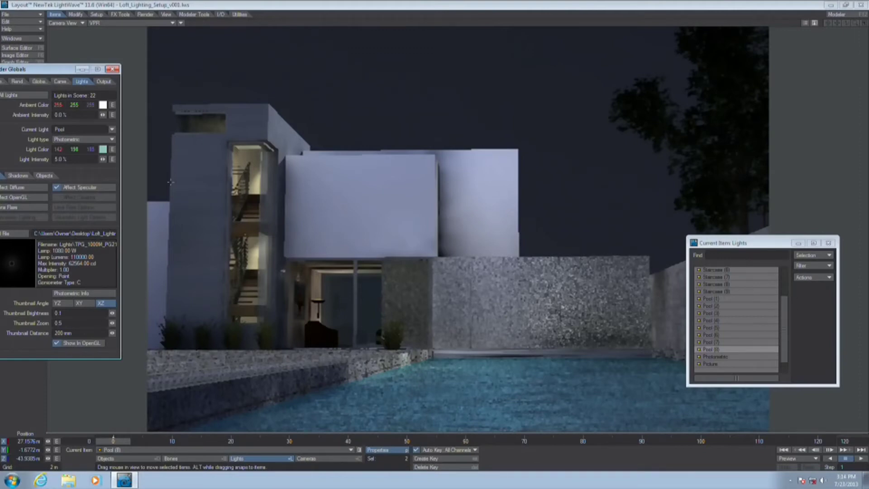
pyautogui.press('4')
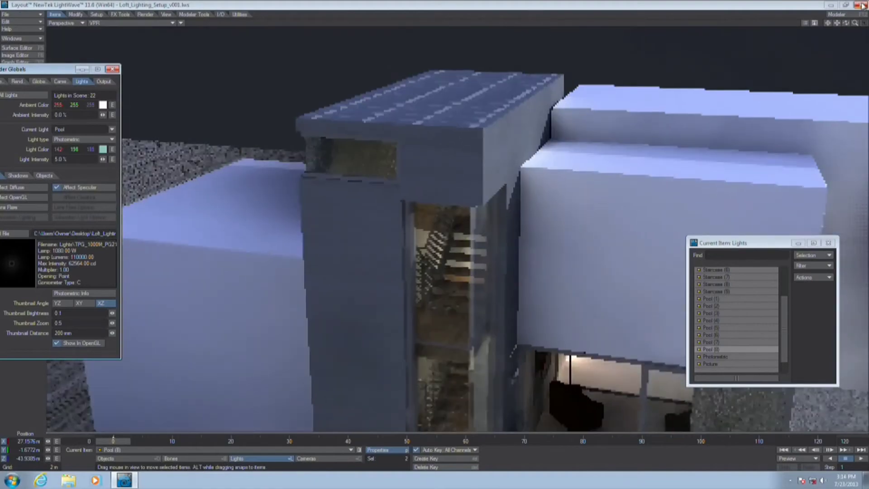
pyautogui.moveTo(847, 23); pyautogui.dragTo(858, 73)
pyautogui.moveTo(846, 23)
pyautogui.mouseDown()
pyautogui.moveTo(856, 46)
pyautogui.moveTo(838, 32)
pyautogui.moveTo(842, 66)
pyautogui.moveTo(838, 23)
pyautogui.mouseUp()
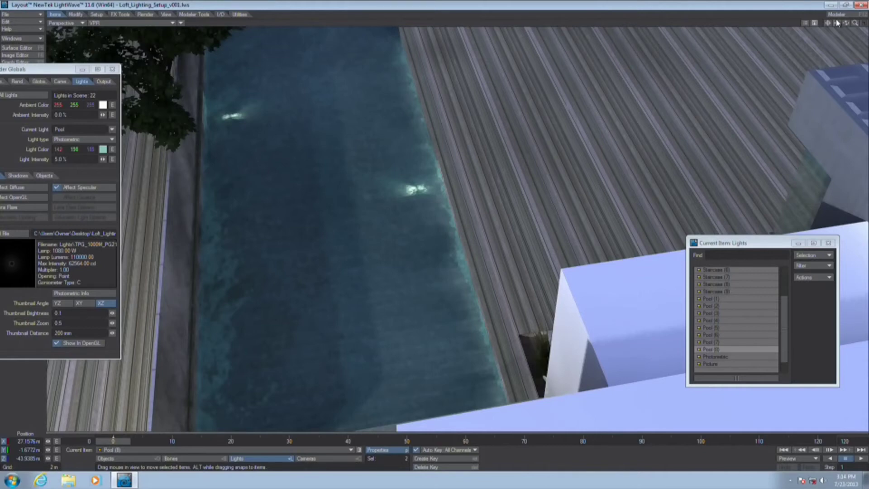
# Step: Return to the camera view and turn on Affect Diffuse and Affect Specular for the Photometric light
pyautogui.press('6')
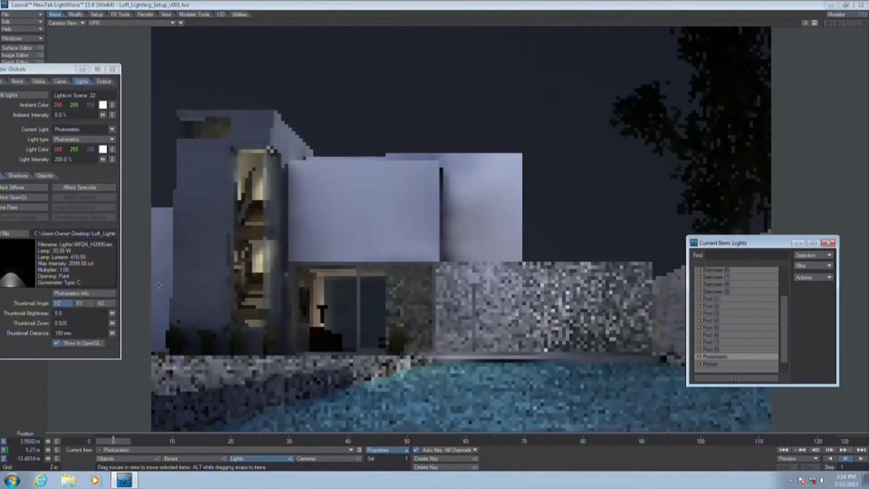
pyautogui.moveTo(35, 72); pyautogui.dragTo(80, 72)
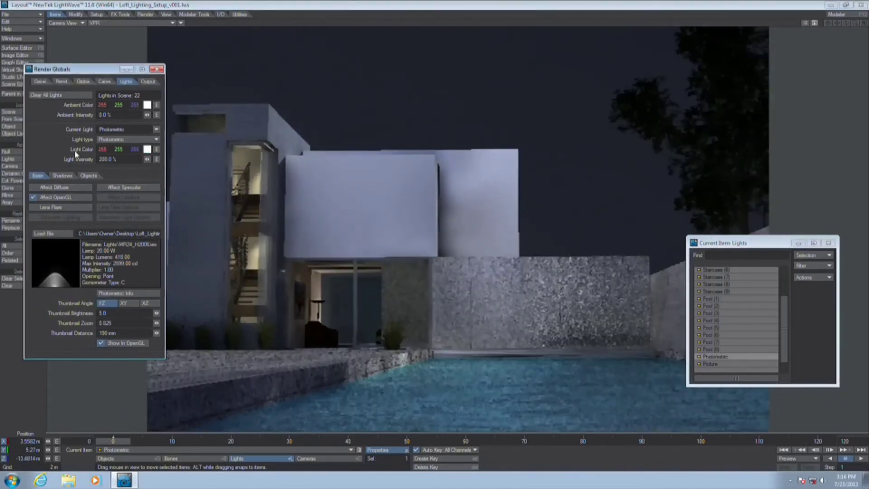
pyautogui.click(131, 190)
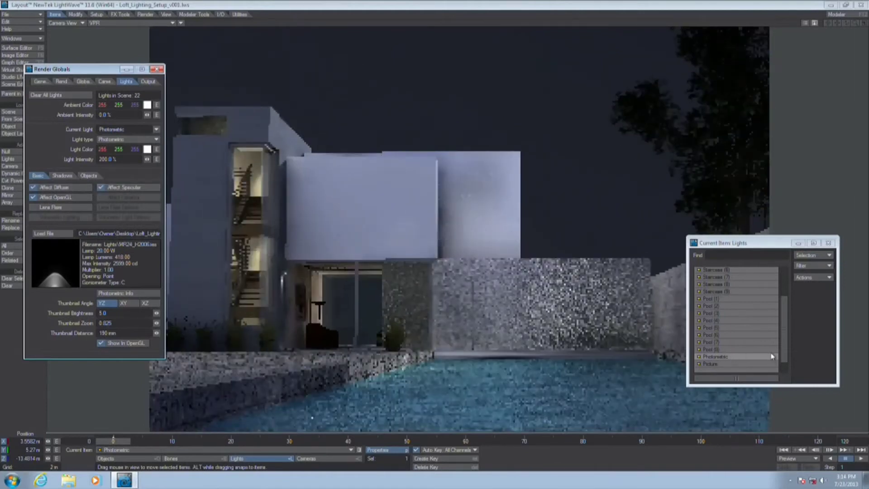
# Step: Turn on Affect Diffuse and Affect Specular for the Picture light
pyautogui.moveTo(783, 357); pyautogui.dragTo(786, 365)
pyautogui.click(717, 349)
pyautogui.click(67, 188)
pyautogui.click(128, 187)
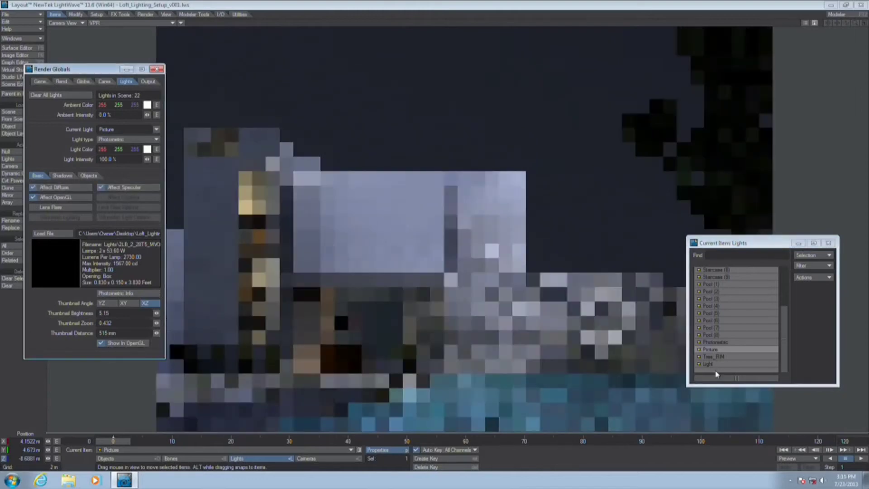
# Step: Turn on Affect Diffuse and Affect Specular for the Tree_RIM spotlight, and close Render Globals
pyautogui.click(720, 356)
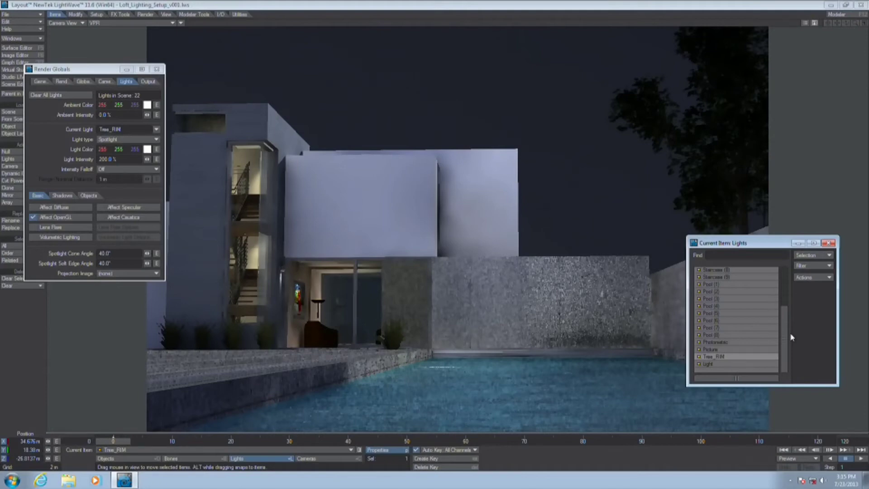
pyautogui.click(54, 207)
pyautogui.click(124, 207)
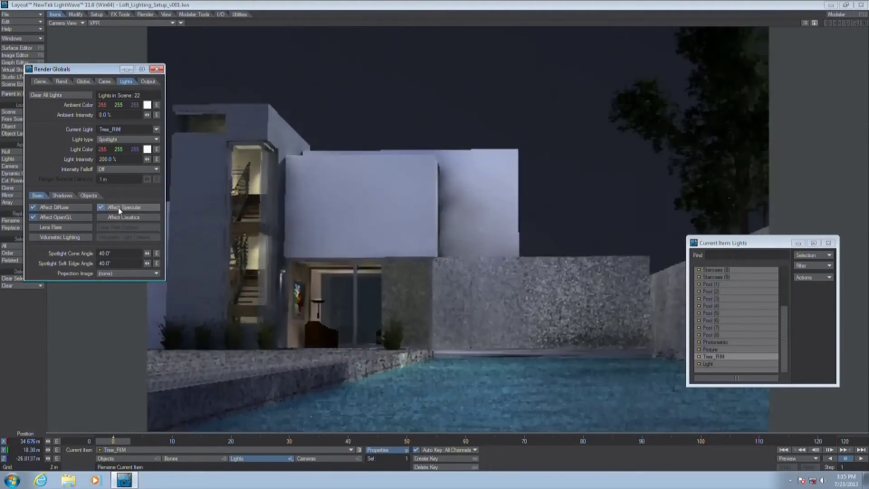
pyautogui.click(157, 69)
# Step: Move the lights list up, switch the camera view to Shaded Solid, and render the current frame
pyautogui.moveTo(764, 245); pyautogui.dragTo(779, 170)
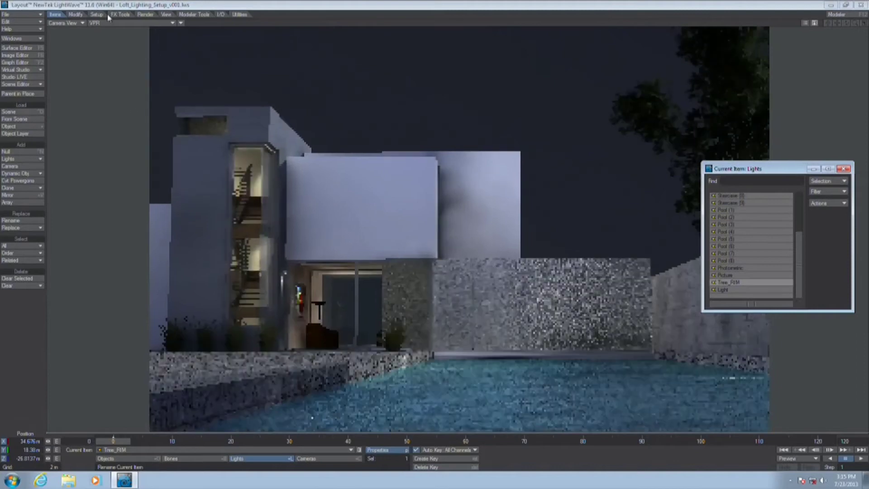
pyautogui.click(108, 22)
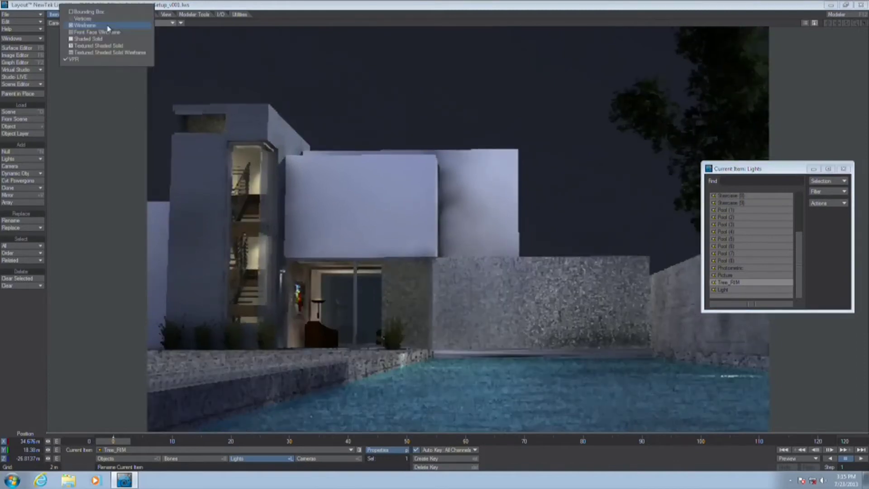
pyautogui.click(108, 41)
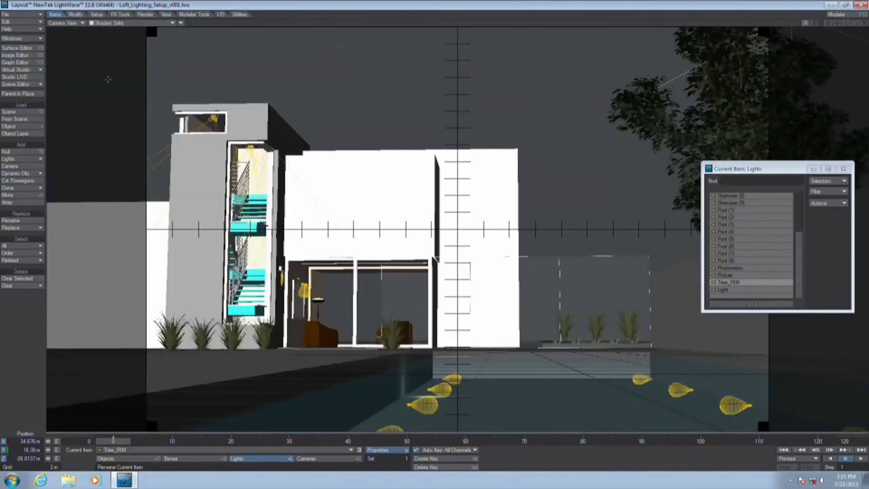
pyautogui.press('F9')
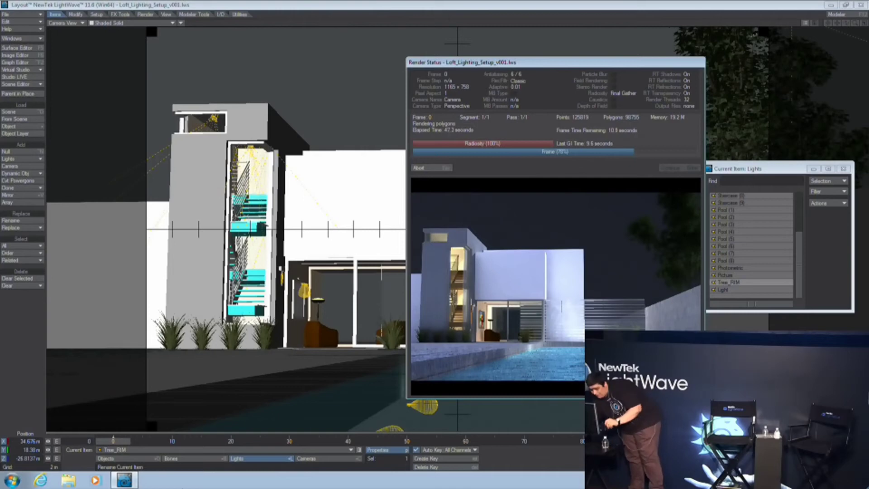
# Step: Switch to Windows Explorer and open the Loft_Test_Render image from the Loft_Lighting folder on the Desktop
pyautogui.click(73, 484)
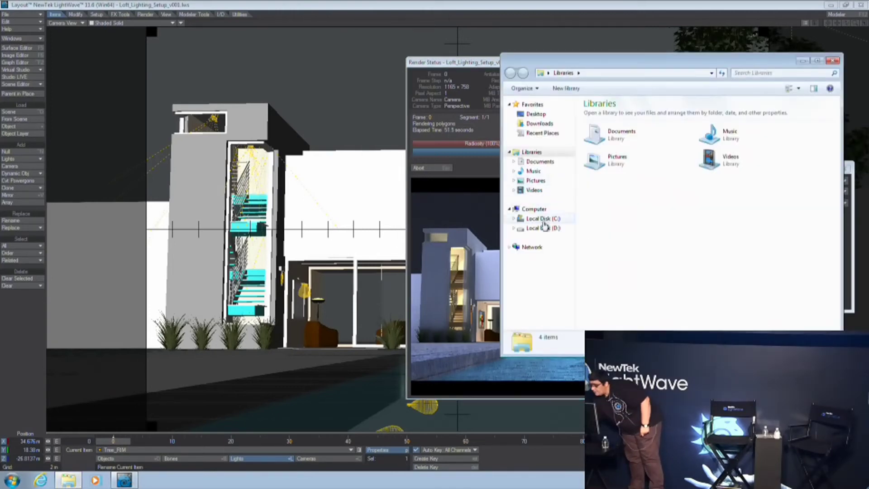
pyautogui.click(550, 114)
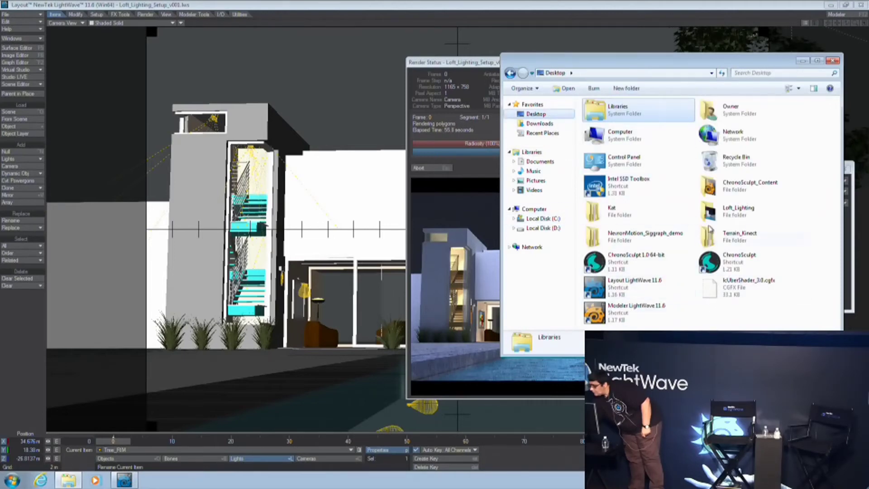
pyautogui.click(659, 234)
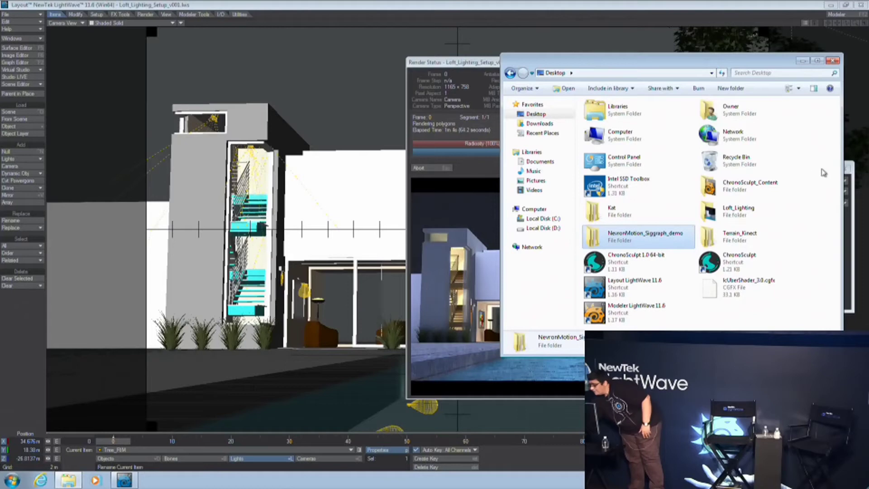
pyautogui.doubleClick(741, 217)
pyautogui.doubleClick(608, 153)
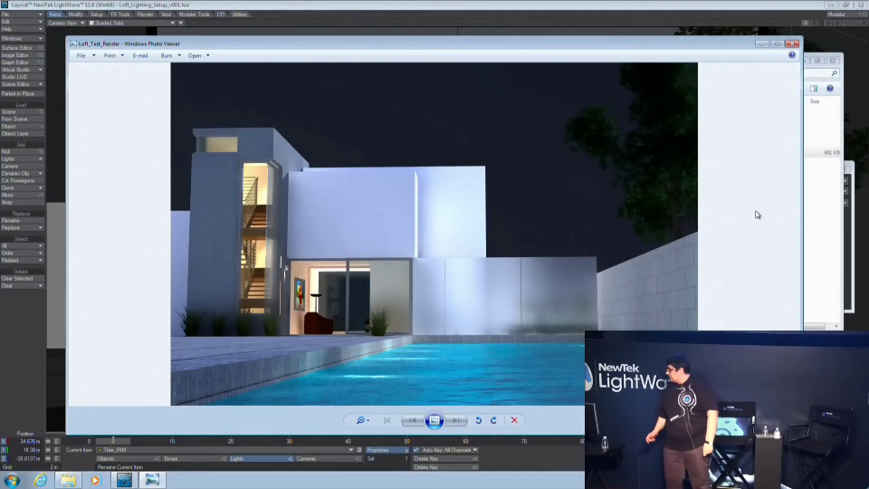
# Step: Return to Layout, dismiss the completed render status, and move the rendered image window to the upper left
pyautogui.click(492, 4)
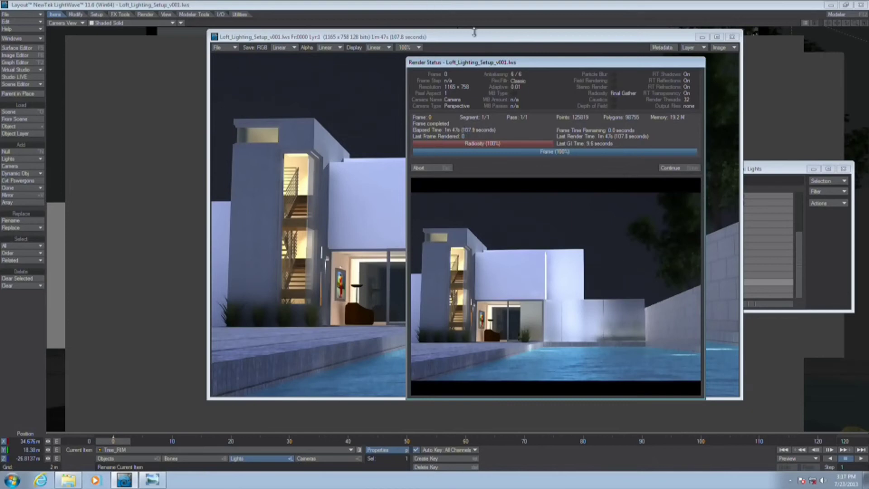
pyautogui.click(670, 168)
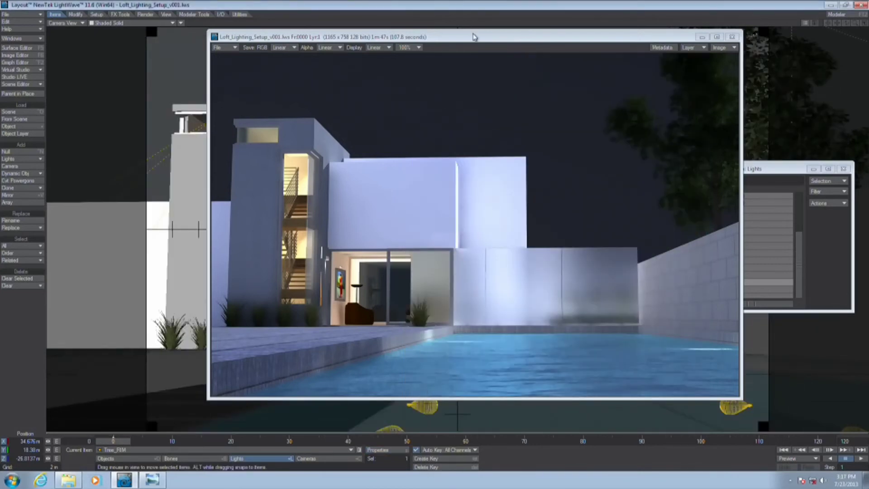
pyautogui.moveTo(473, 36); pyautogui.dragTo(304, 8)
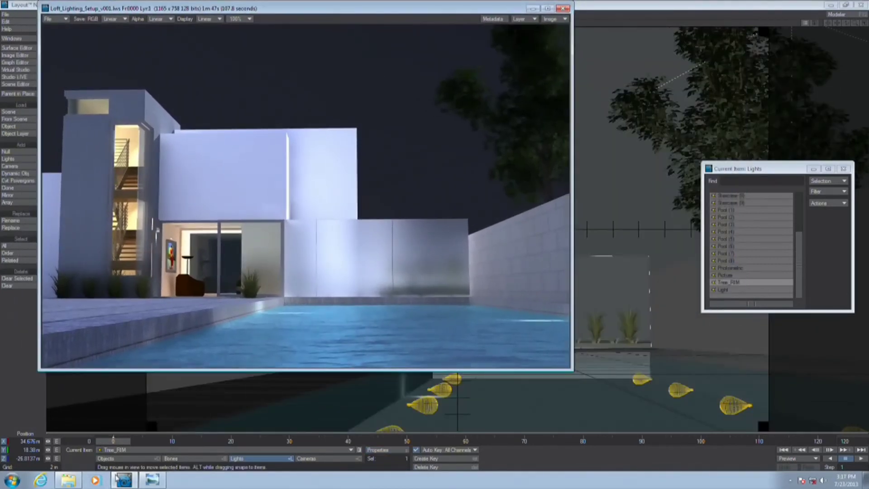
# Step: Place the Loft_Test_Render picture beside the new render to compare them, and put the picture away
pyautogui.click(152, 480)
pyautogui.moveTo(393, 49); pyautogui.dragTo(825, 15)
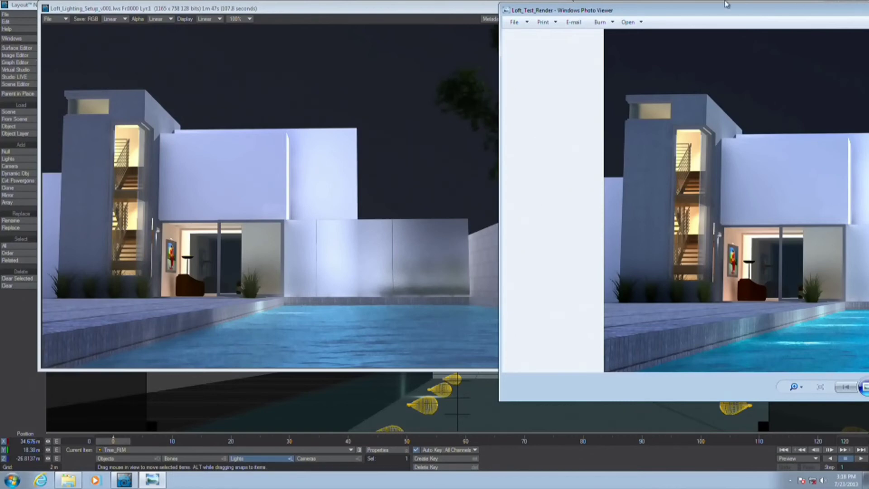
pyautogui.hotkey('alt', 'F4')
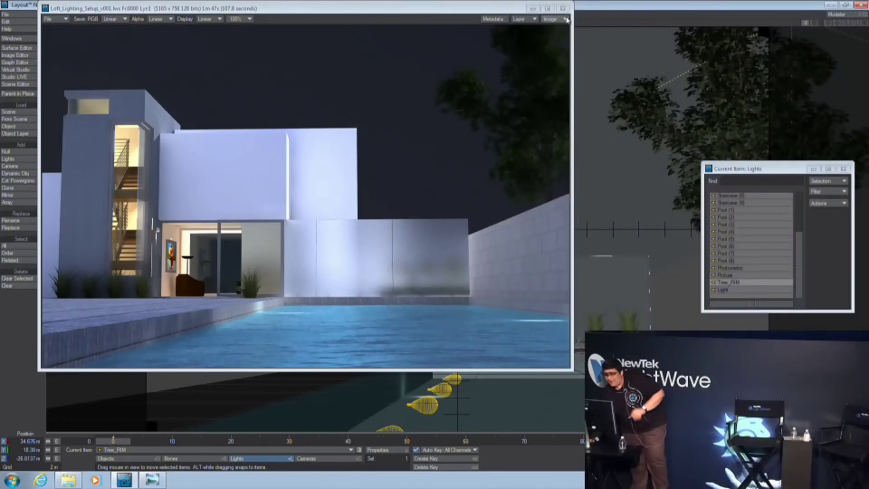
# Step: Minimize the rendered image window and switch the camera view back to VPR
pyautogui.click(533, 8)
pyautogui.click(98, 40)
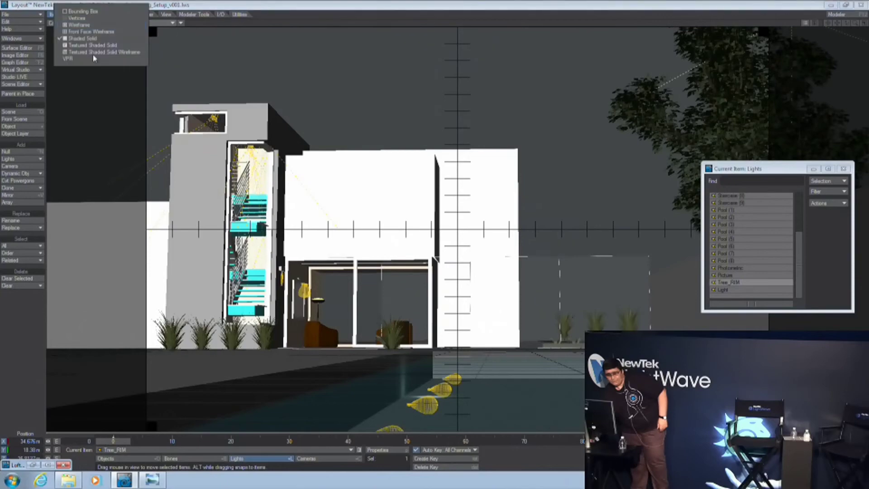
pyautogui.click(86, 59)
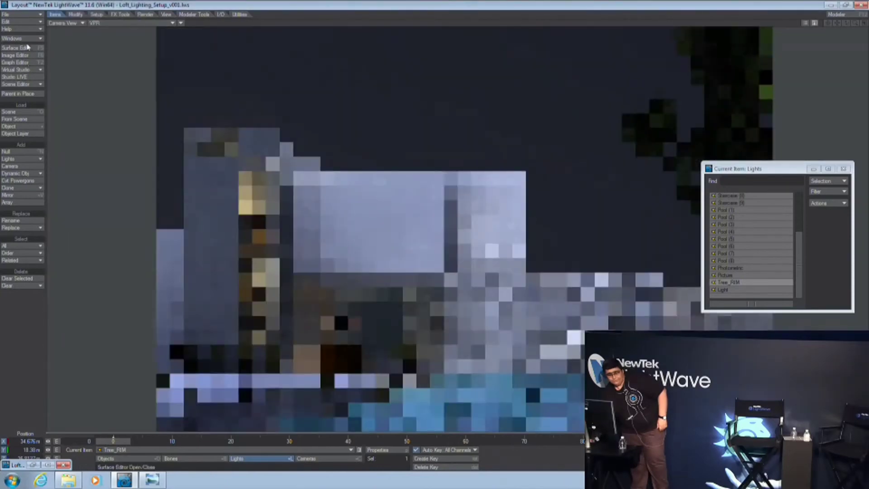
# Step: Open the Effects backdrop settings and open the Image World environment's Heading Offset value
pyautogui.click(26, 39)
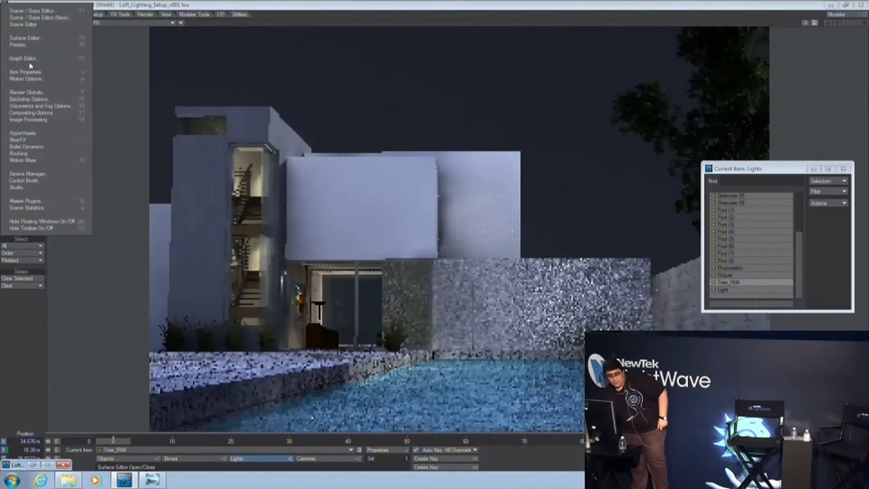
pyautogui.click(22, 119)
pyautogui.click(28, 71)
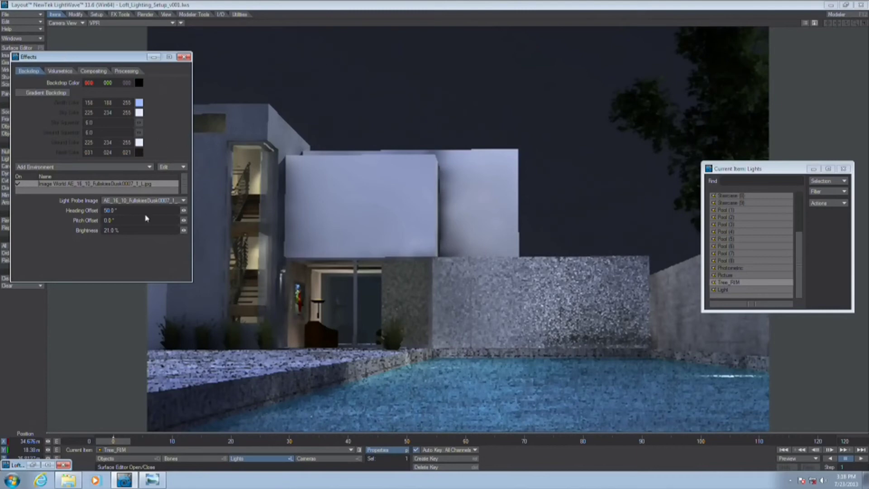
pyautogui.click(94, 212)
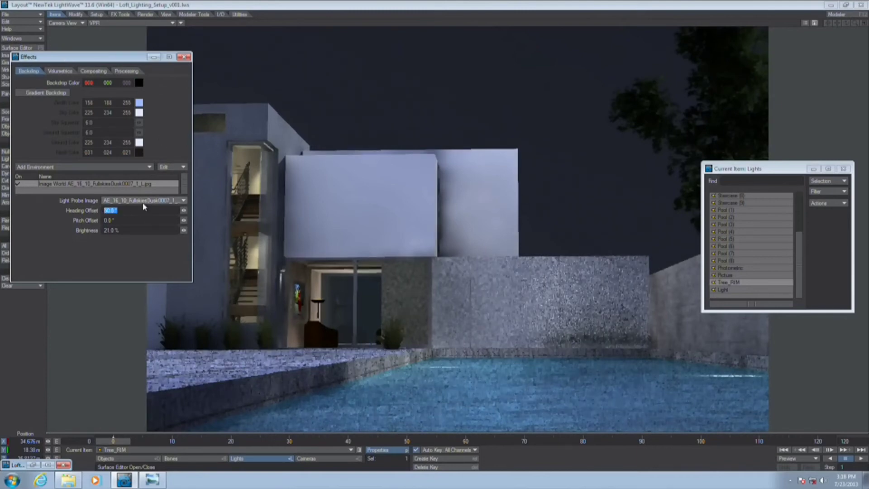
pyautogui.click(128, 241)
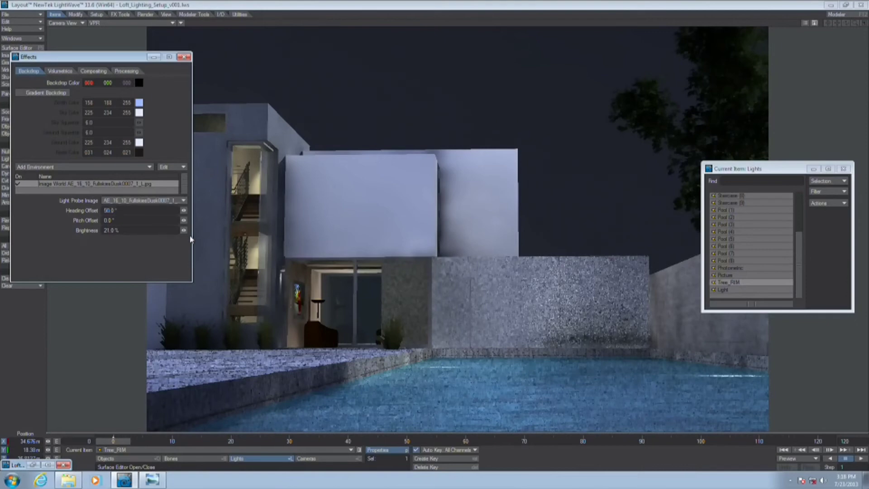
# Step: Set the Image World environment's Brightness to 100%
pyautogui.moveTo(184, 231); pyautogui.dragTo(189, 230)
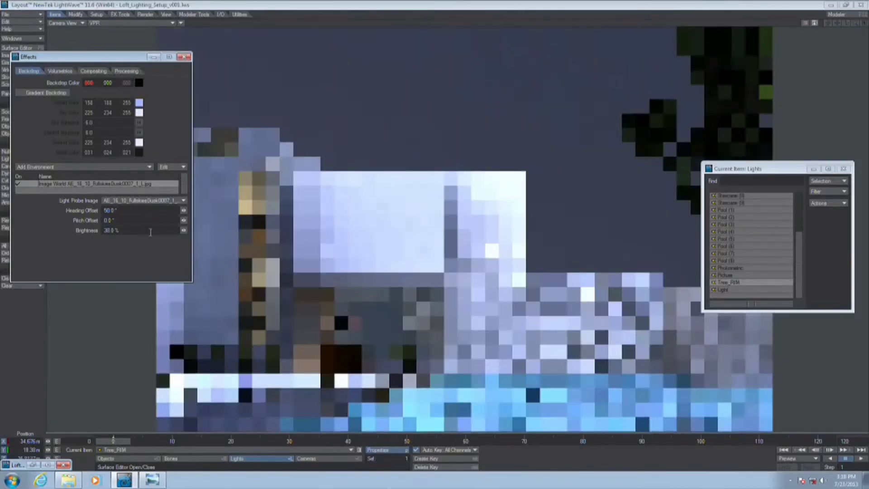
pyautogui.click(149, 231)
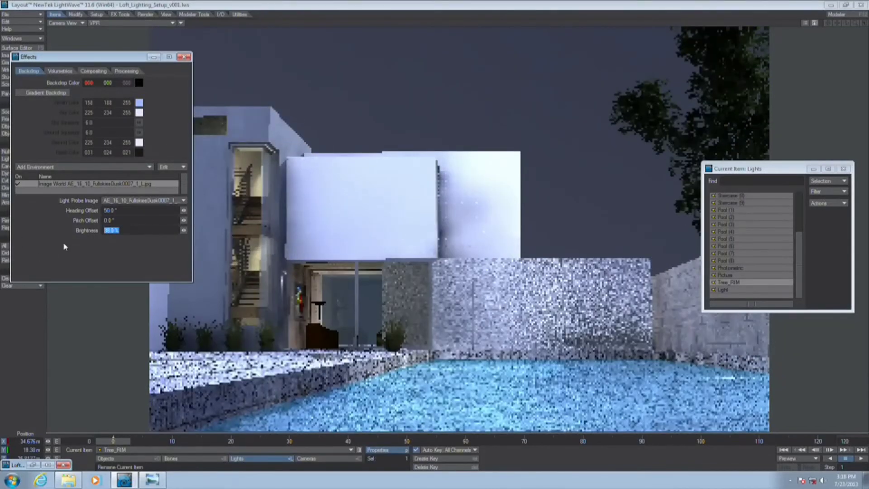
pyautogui.write('100')
pyautogui.press('Return')
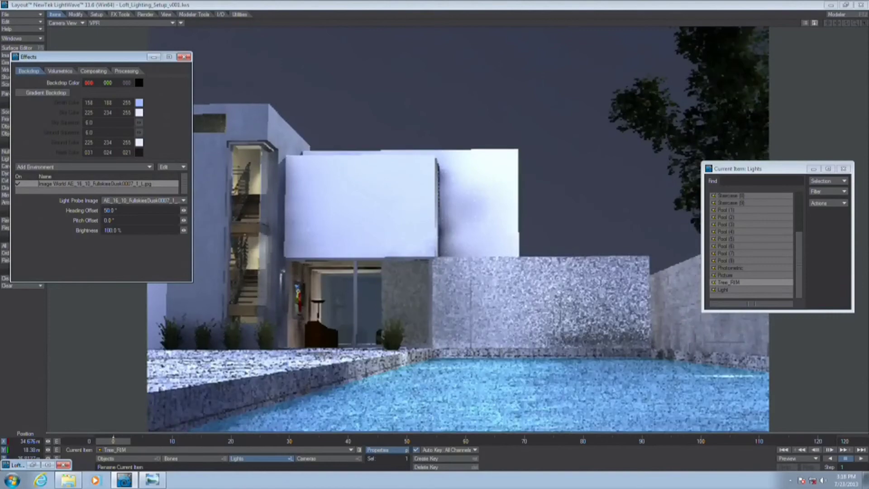